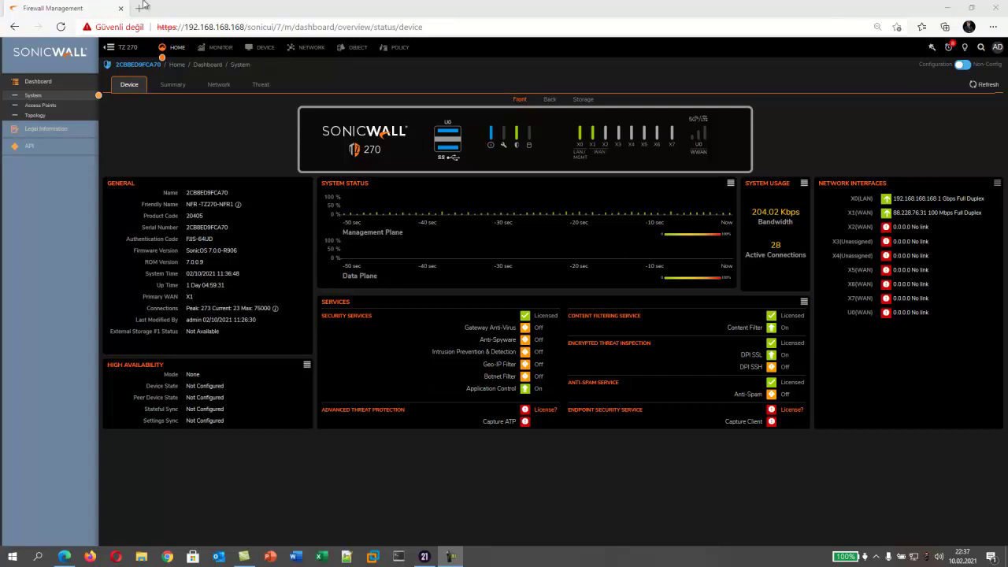
Review the SonicWall CFS global settings and the CFS custom category list in the content filter policy.
left_click(397, 58)
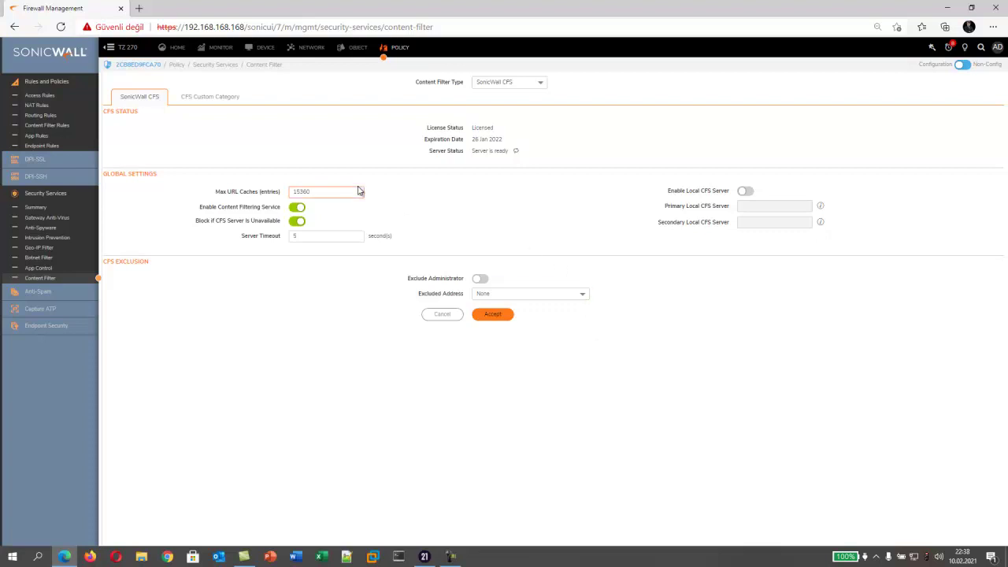
left_click(197, 99)
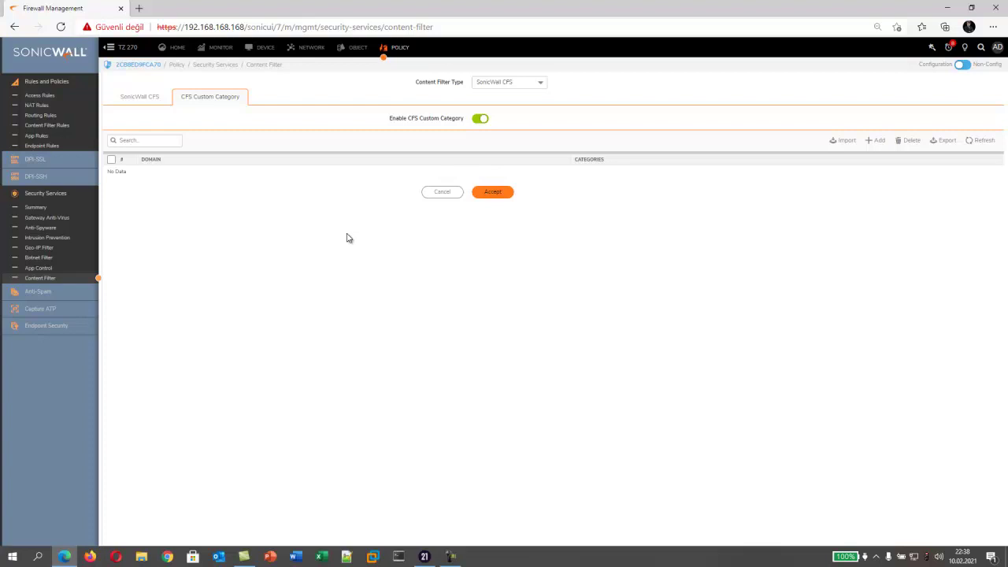
left_click(139, 97)
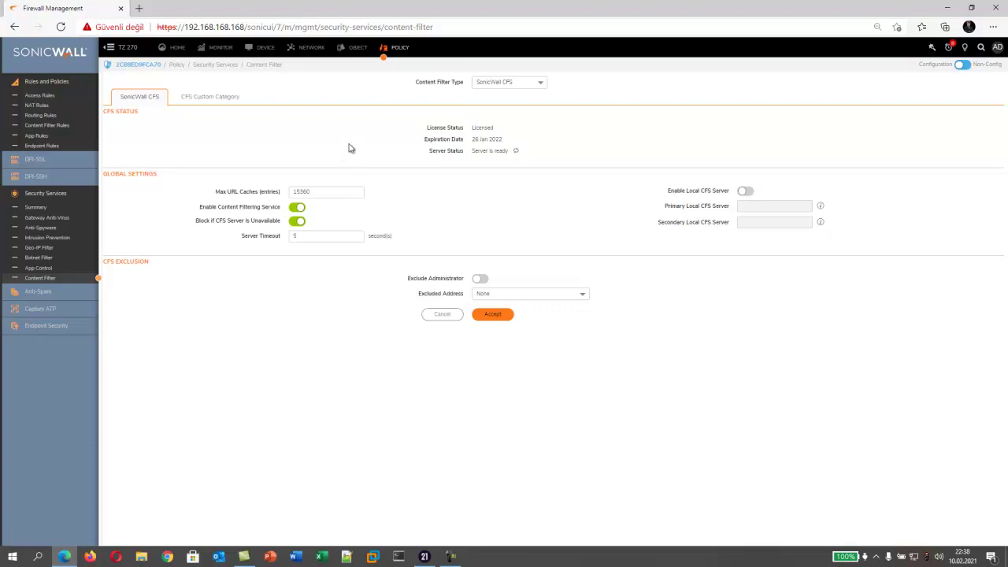
Open the CFS Default Action content filter action for editing and review its passphrase and confirm settings.
left_click(356, 48)
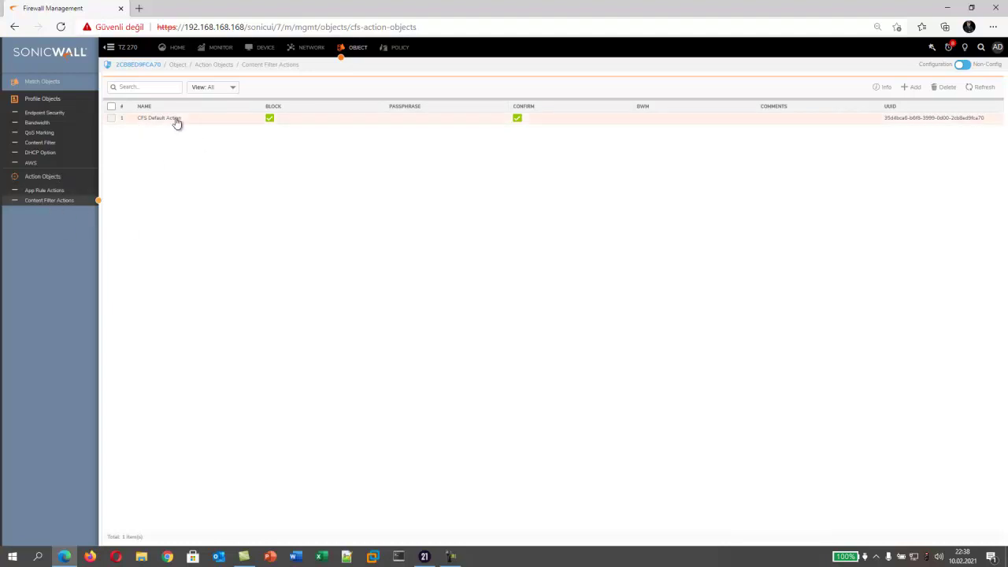
mouse_move(165, 122)
left_click(178, 118)
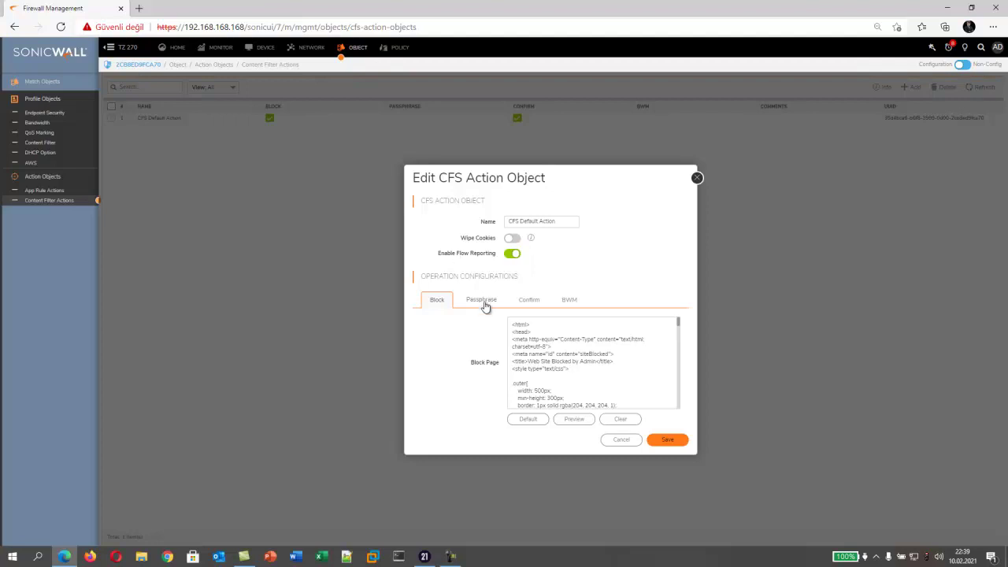
left_click(481, 303)
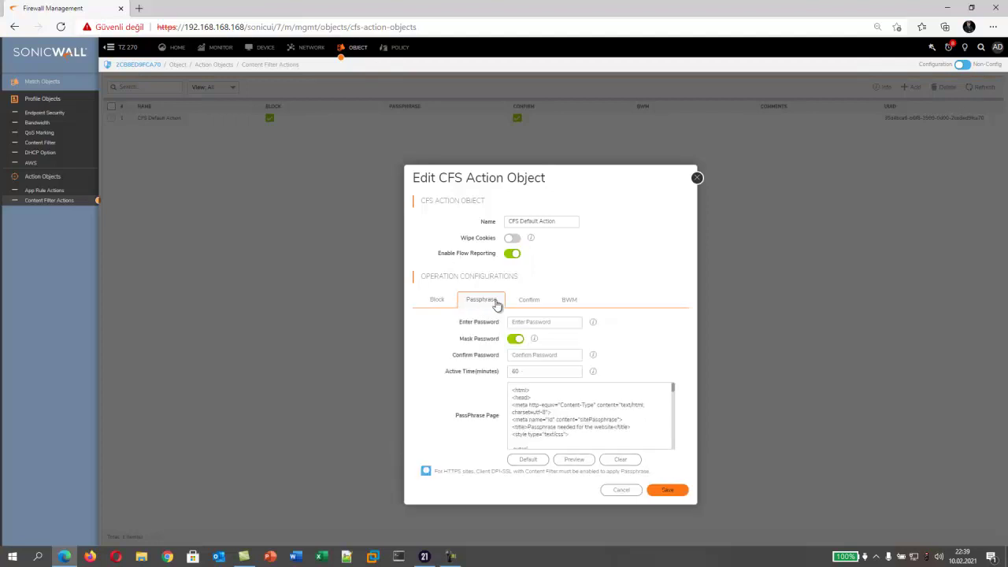
left_click(530, 305)
left_click(613, 356)
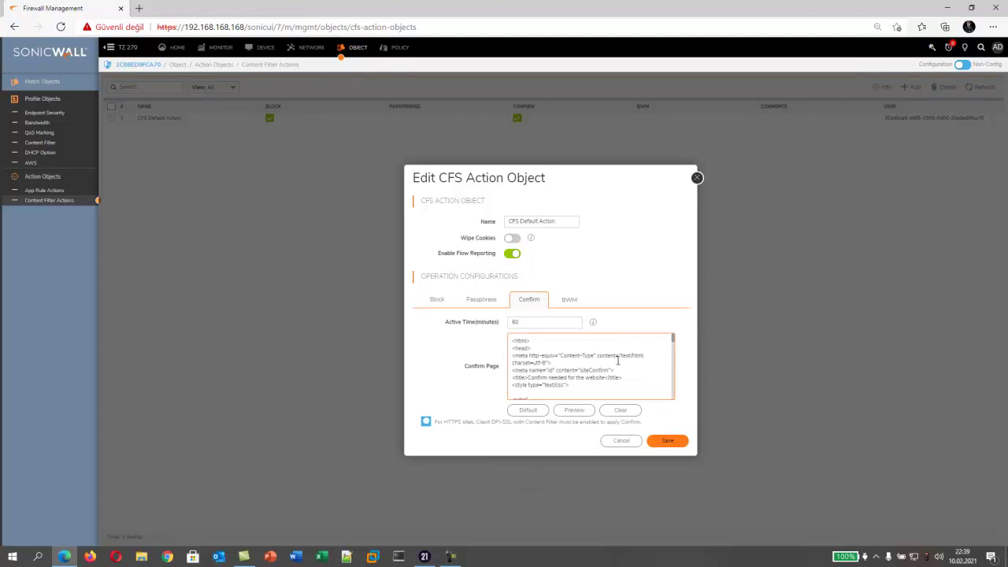
mouse_move(673, 344)
left_mouse_down()
mouse_move(673, 385)
mouse_move(674, 327)
left_mouse_up()
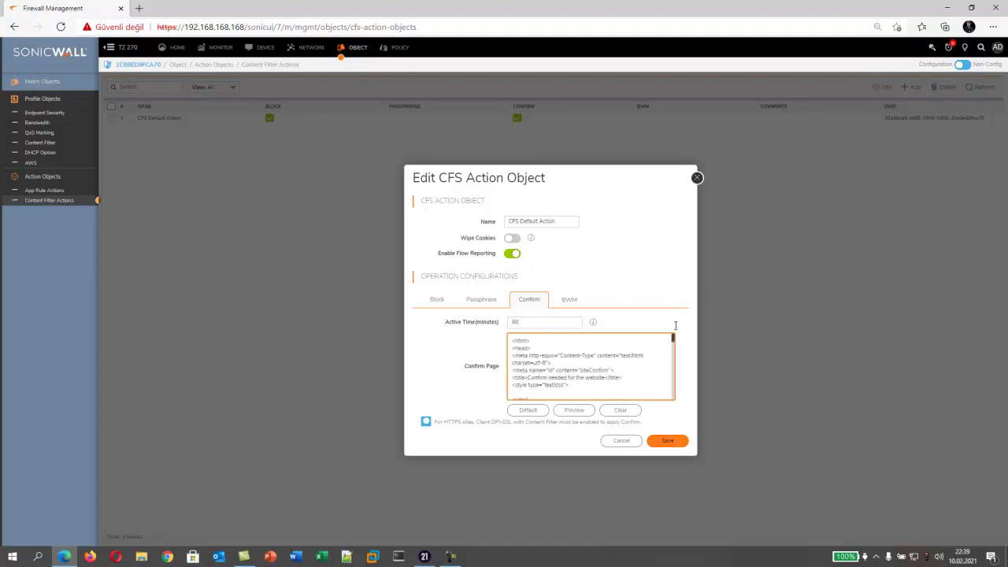
Preview the action's confirm page and look over its bandwidth management settings.
left_click(574, 410)
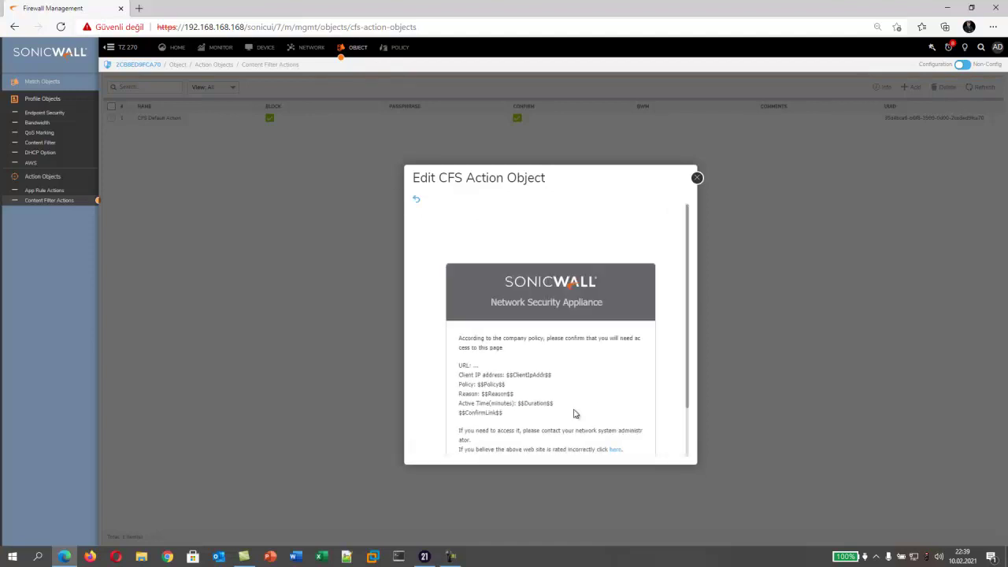
scroll(524, 315, "down", 1)
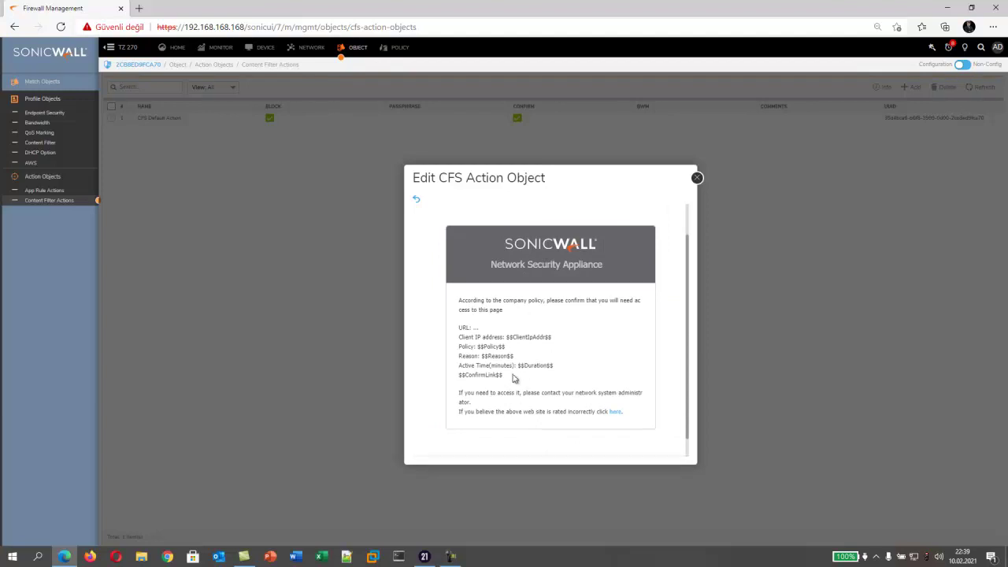
left_click(416, 201)
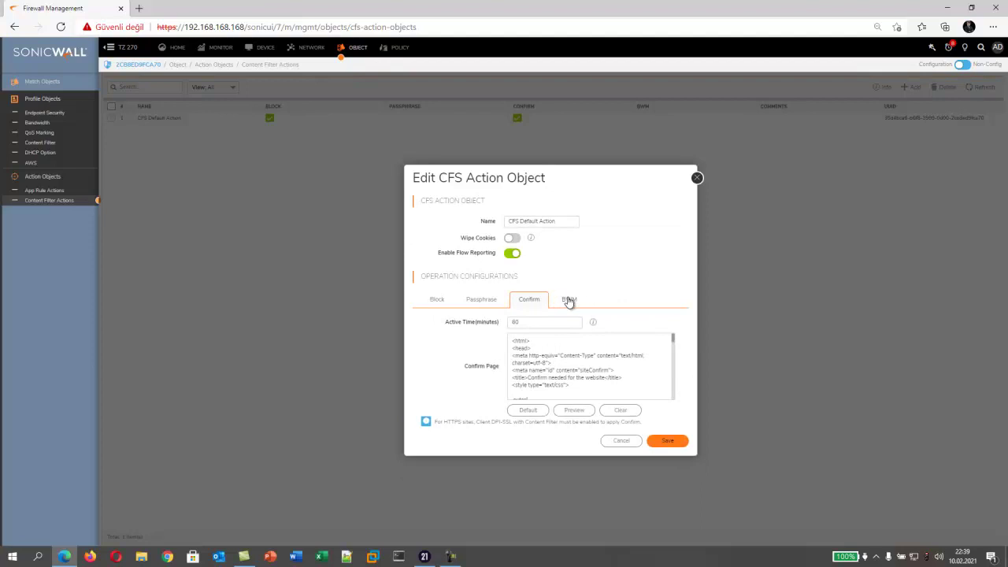
left_click(569, 300)
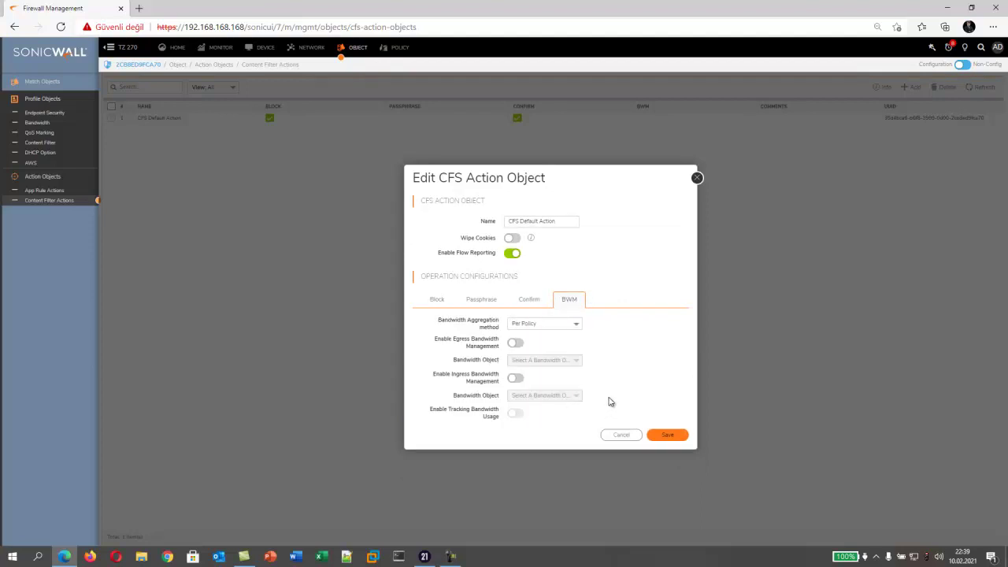
Preview the block page of the CFS Default Action and return to its HTML code.
left_click(434, 301)
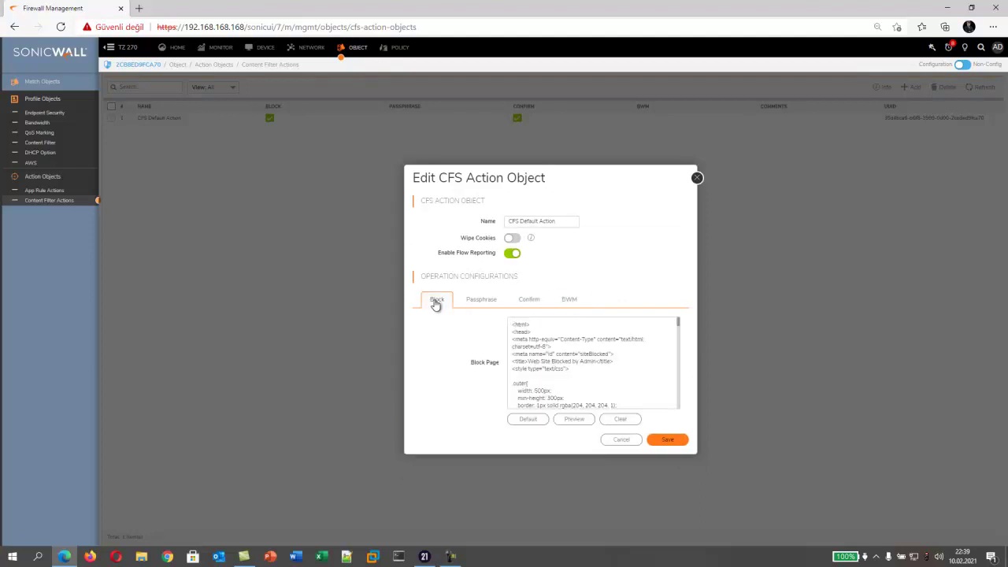
left_click(571, 420)
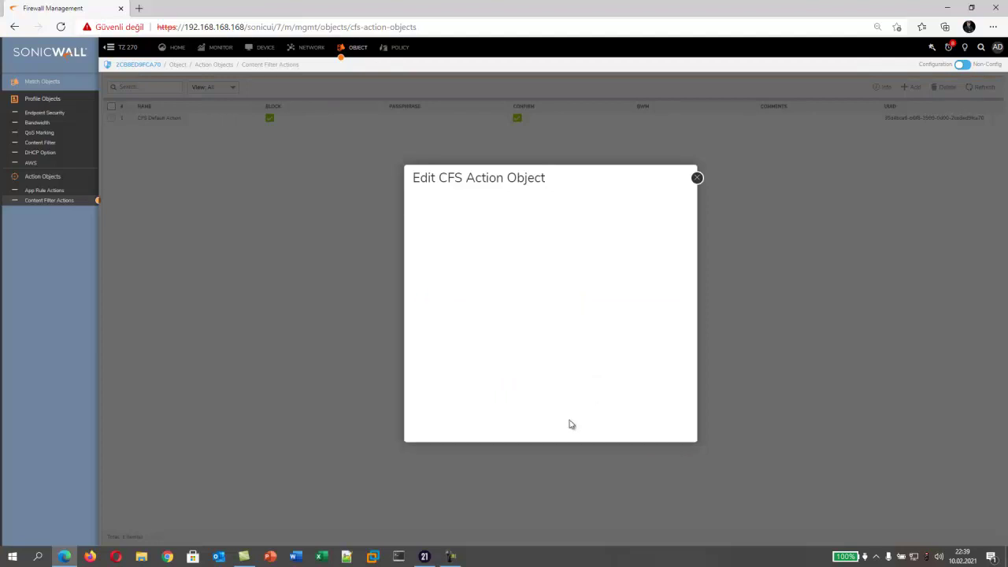
scroll(532, 327, "down", 1)
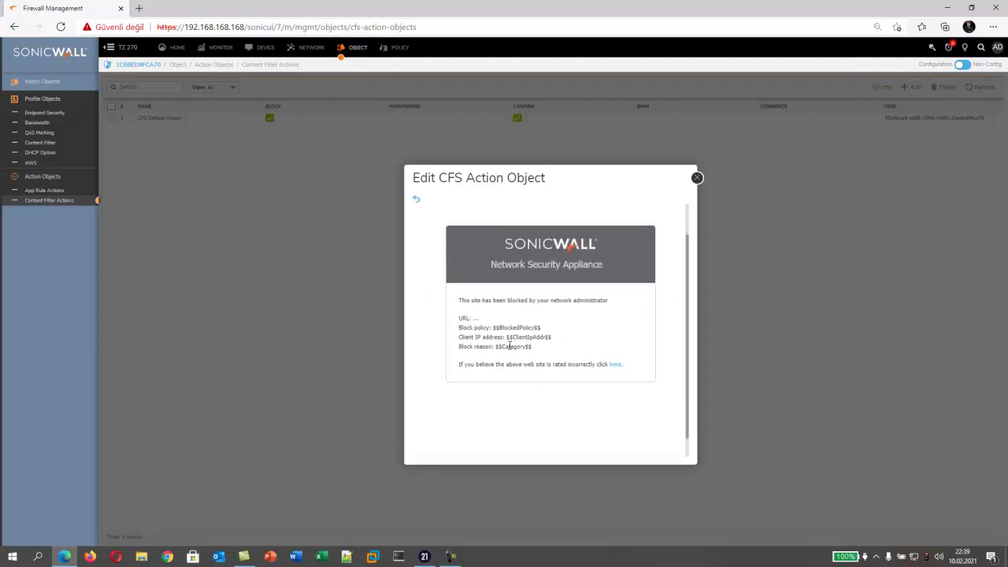
left_click(415, 200)
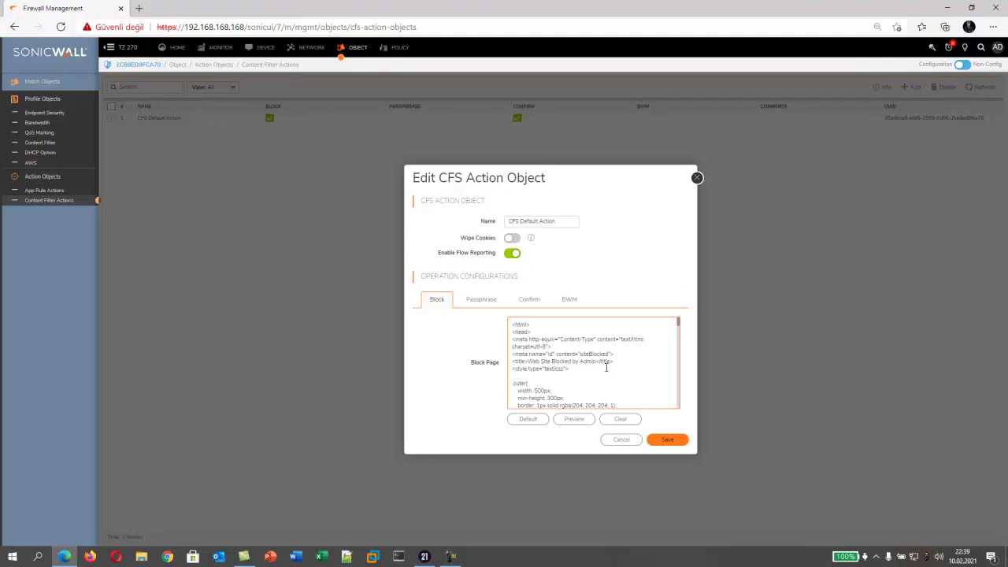
Insert "Firewall Destek Merkezi -" before "Network Security Appliance" in the title of the block page HTML.
scroll(581, 369, "down", 3)
scroll(615, 367, "down", 6)
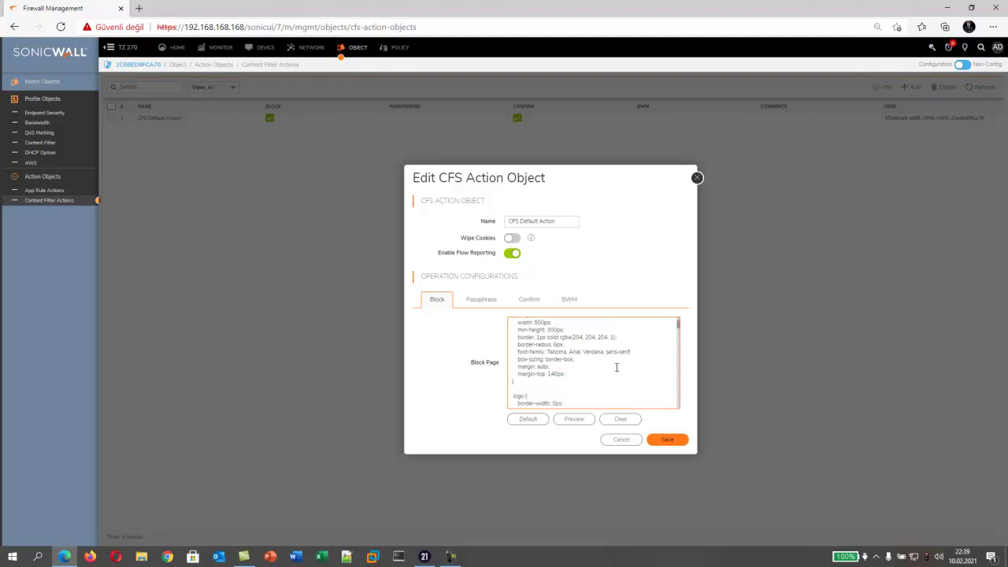
scroll(616, 367, "down", 15)
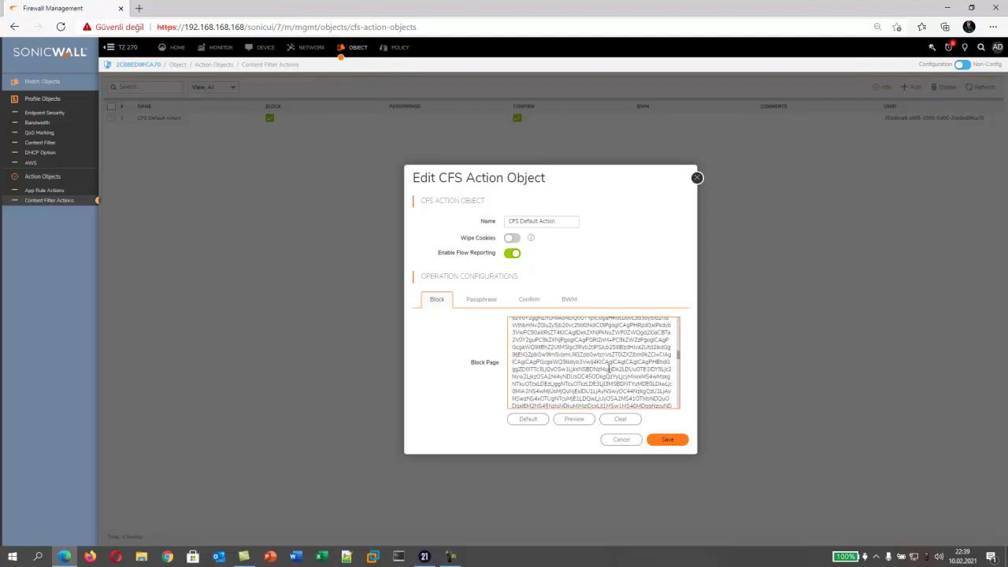
scroll(609, 368, "down", 15)
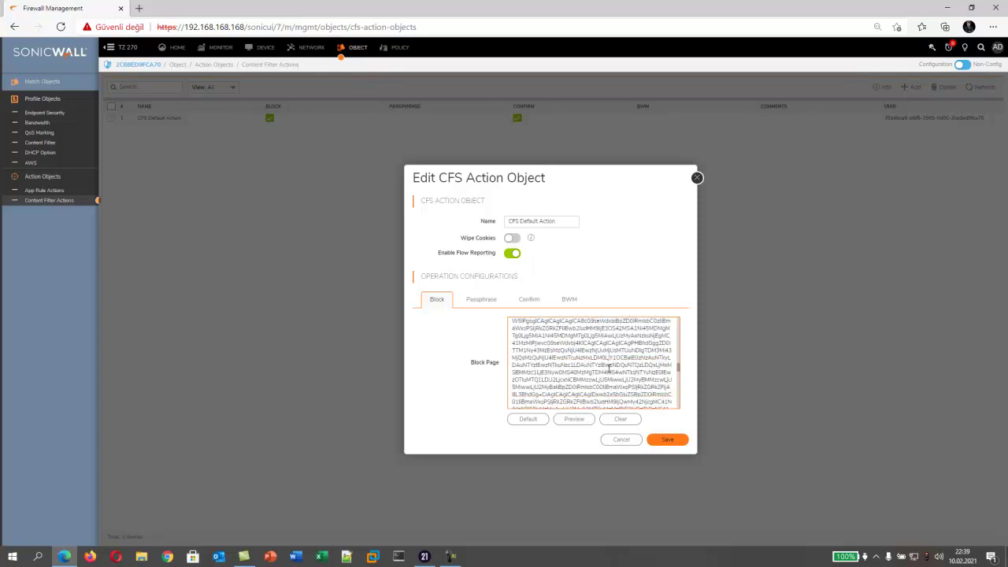
scroll(611, 367, "down", 15)
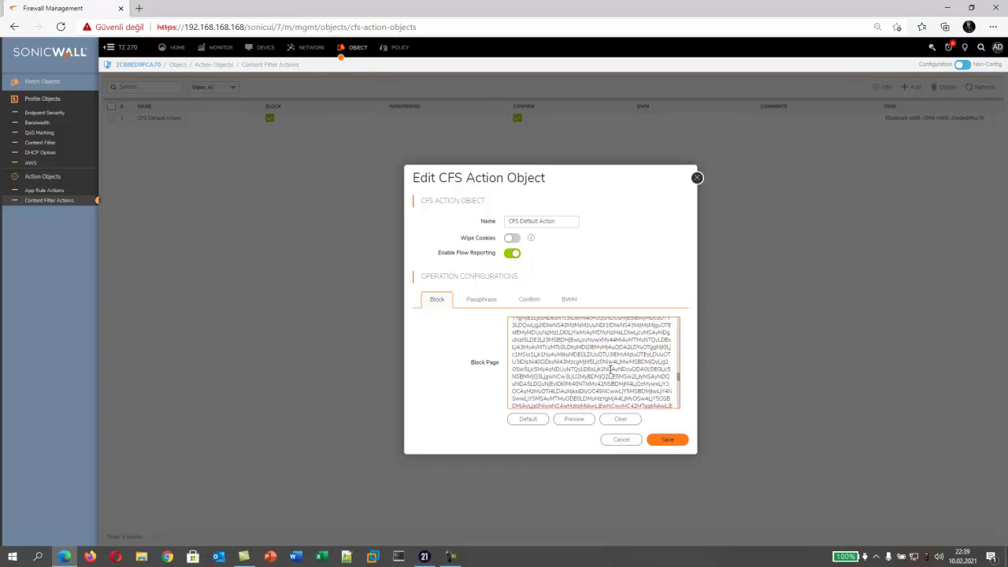
scroll(638, 377, "down", 15)
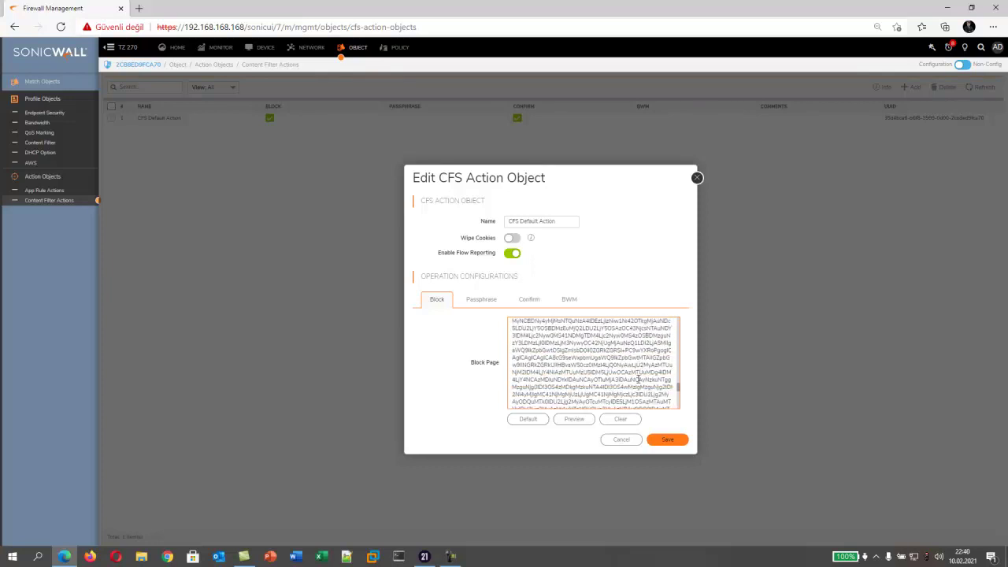
scroll(637, 378, "down", 8)
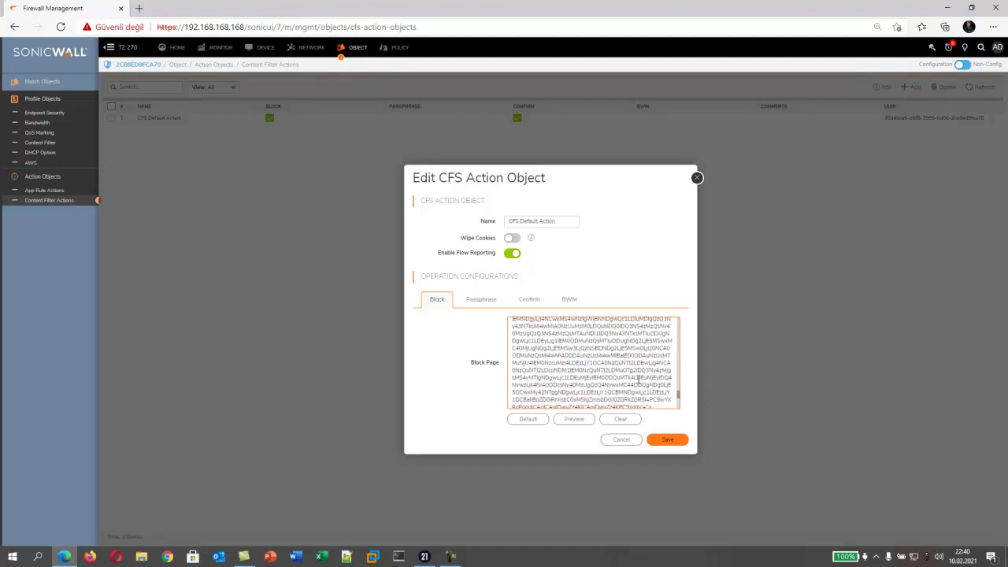
left_click(596, 362)
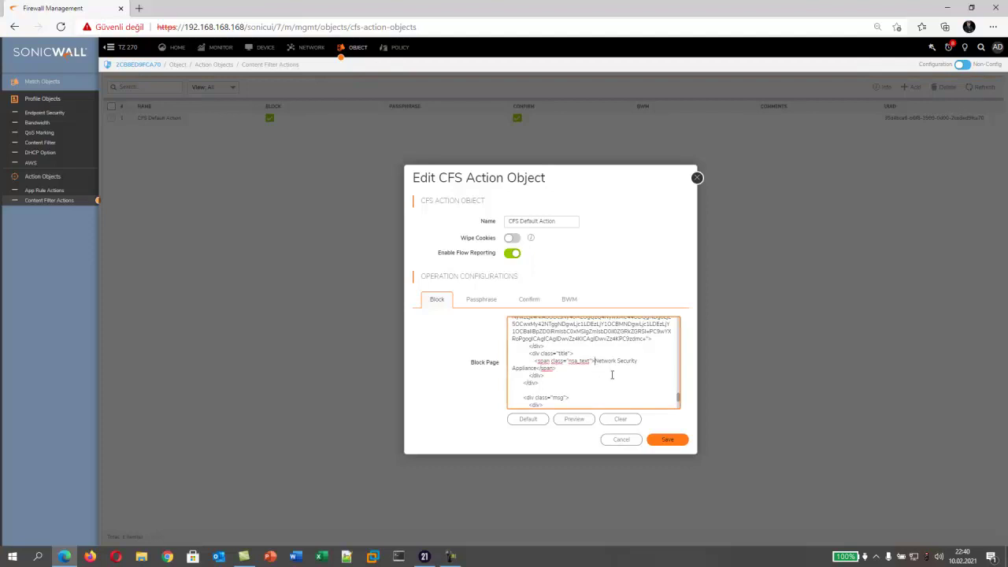
type("Firewall Destek Merkezi -")
Preview the edited block page and save the CFS Default Action.
left_click(576, 420)
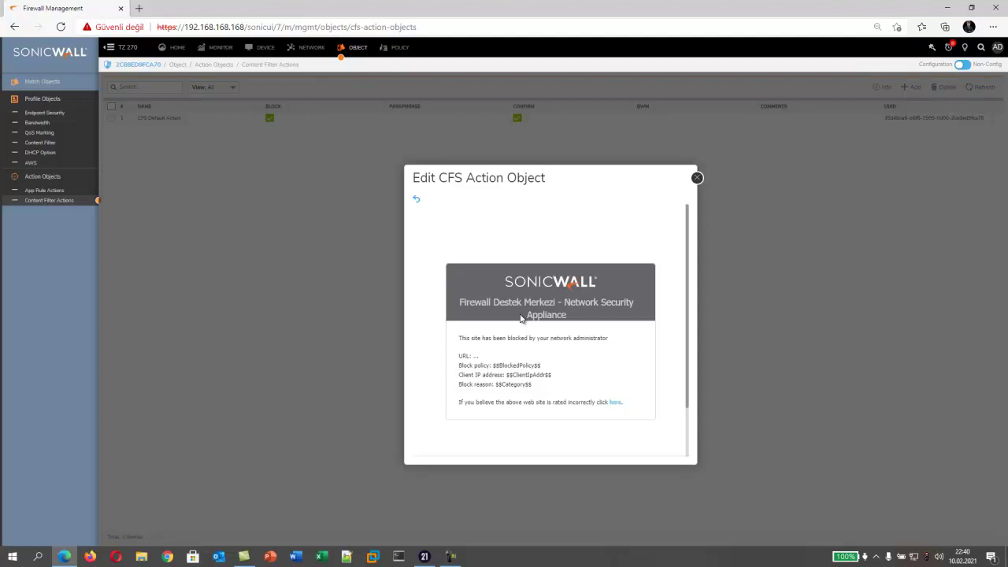
left_click(415, 202)
left_click(416, 202)
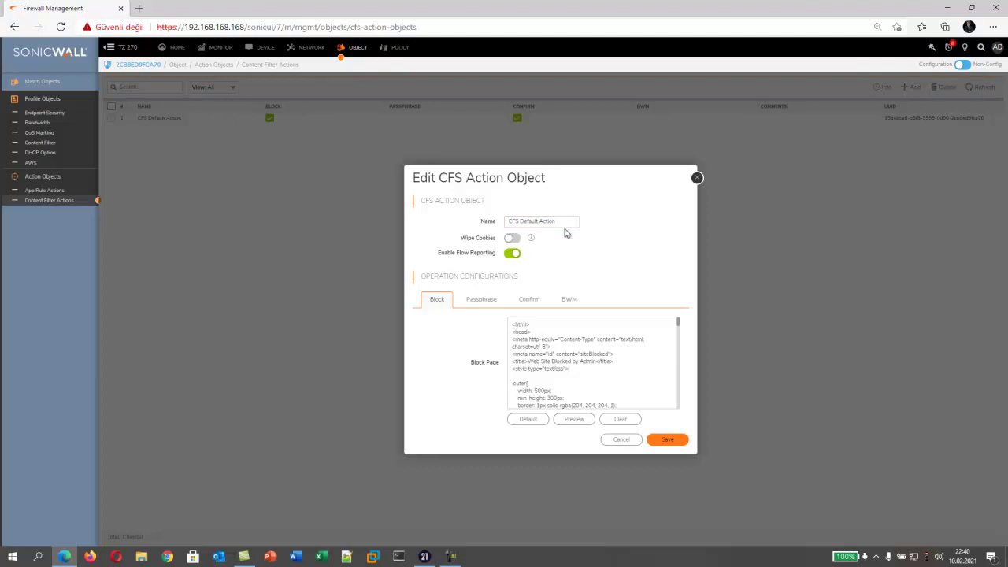
left_click_drag(436, 252, 490, 251)
left_click(670, 443)
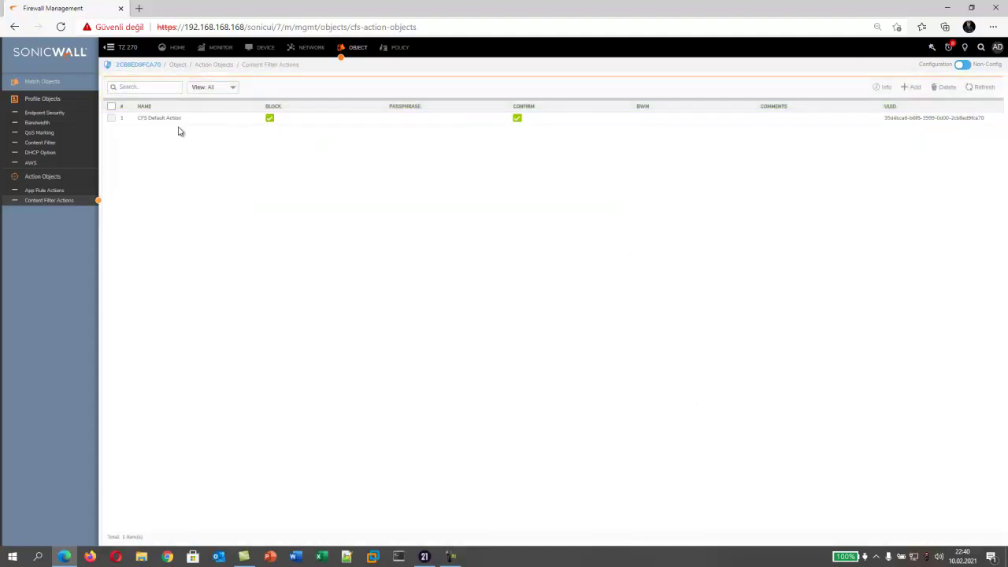
Examine the blocked and allowed categories of the CFS Default Profile in the content filter profile objects.
mouse_move(187, 120)
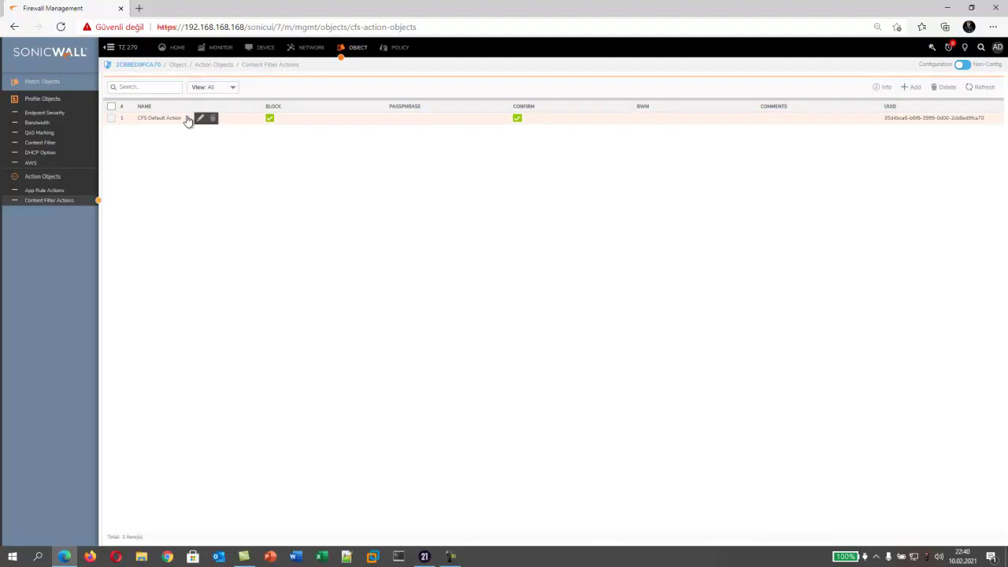
left_click(37, 144)
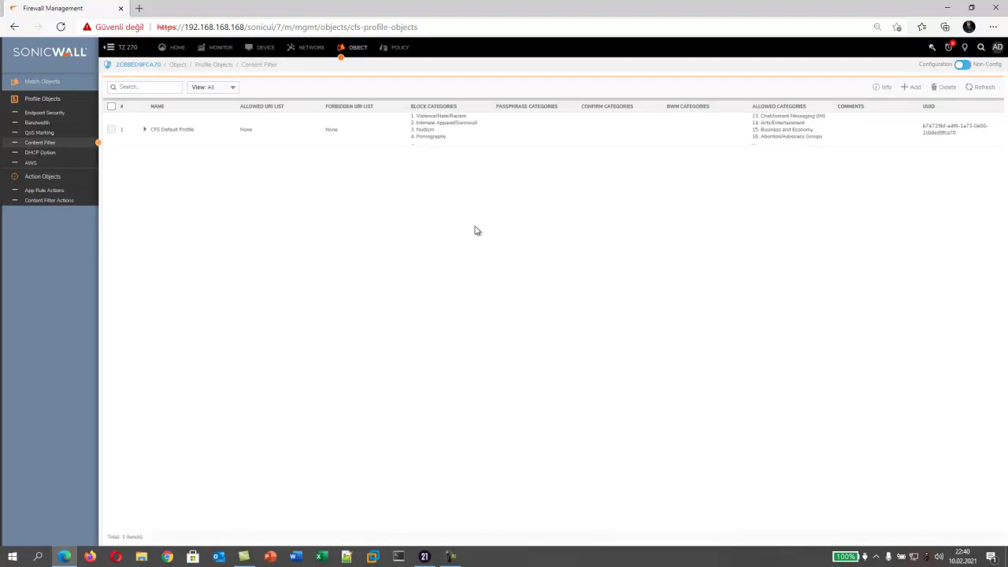
left_click(145, 132)
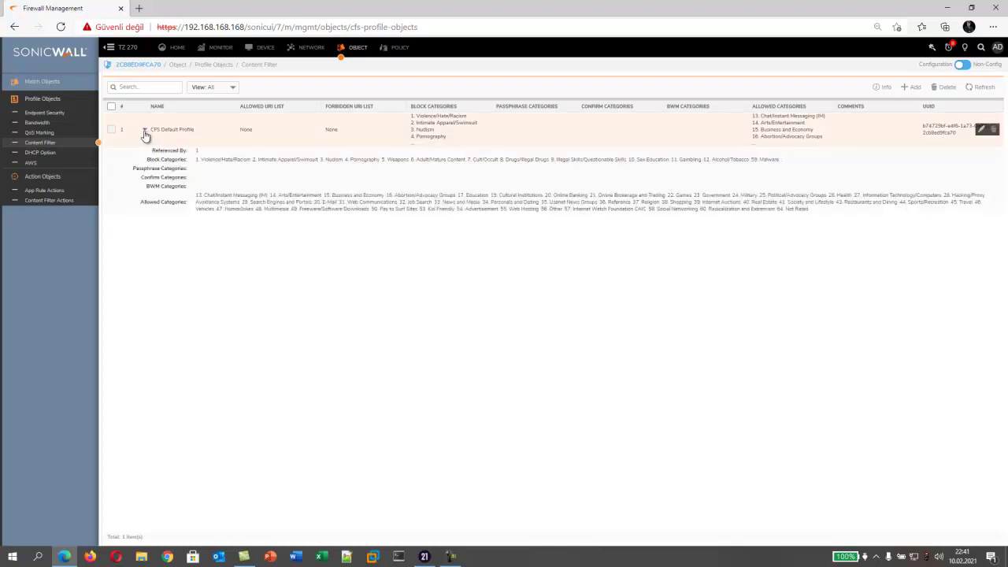
left_click(144, 132)
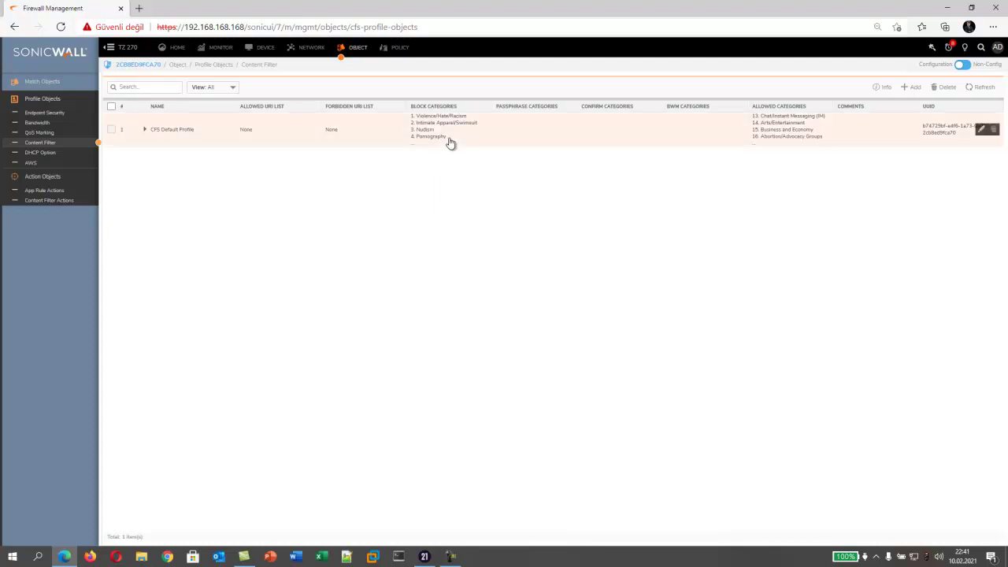
mouse_move(447, 144)
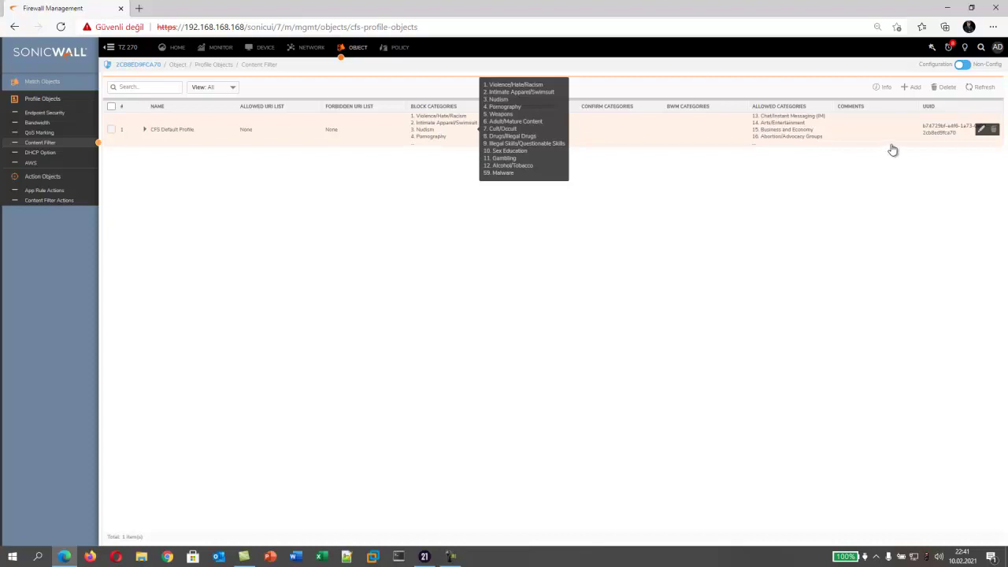
mouse_move(795, 135)
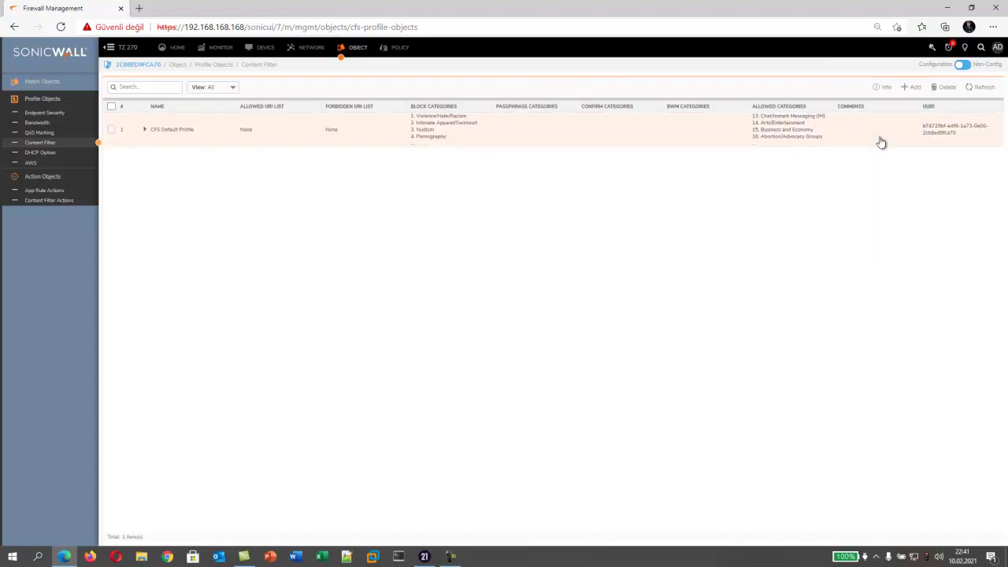
Start a new CFS profile object and name it Personel_CFS.
left_click(915, 88)
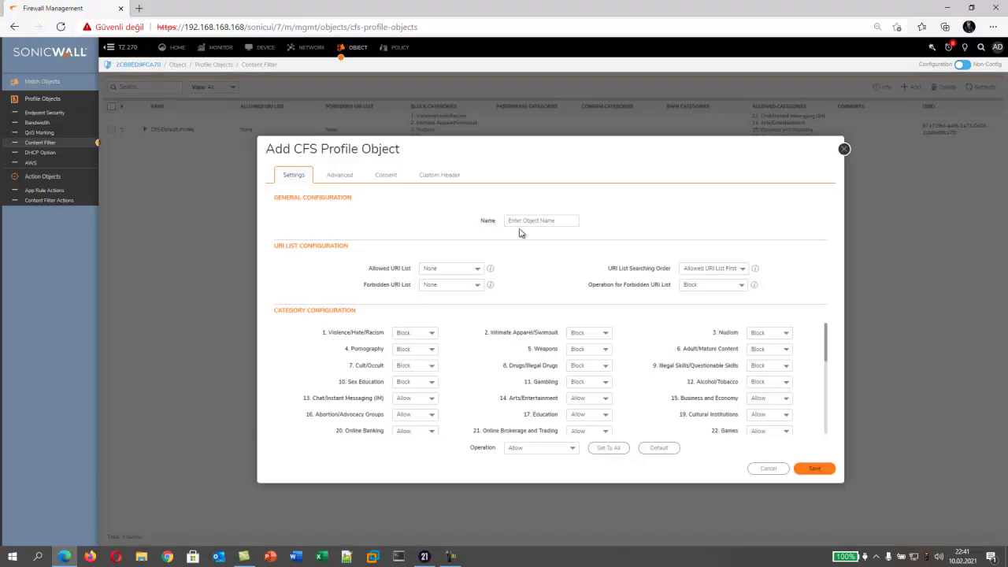
left_click(522, 222)
type("Prof")
key("BackSpace")
key("BackSpace")
key("BackSpace")
type("P")
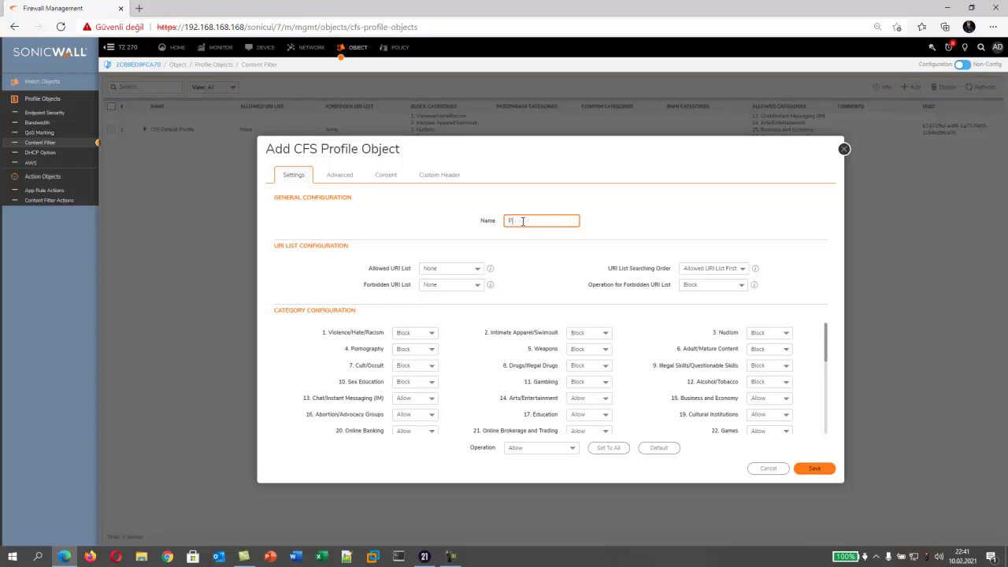
type("ersonel_CFS")
left_click(450, 556)
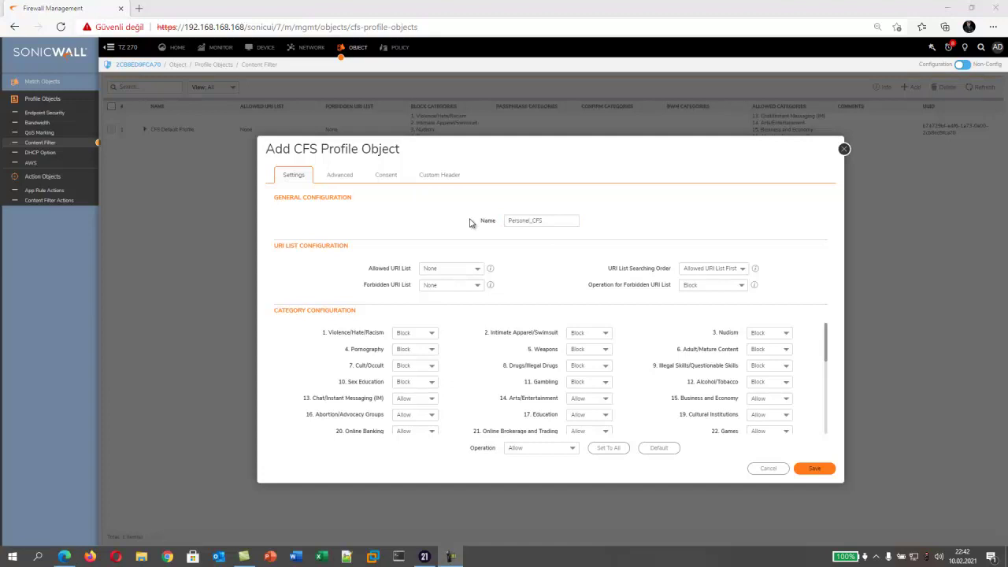
left_click(324, 274)
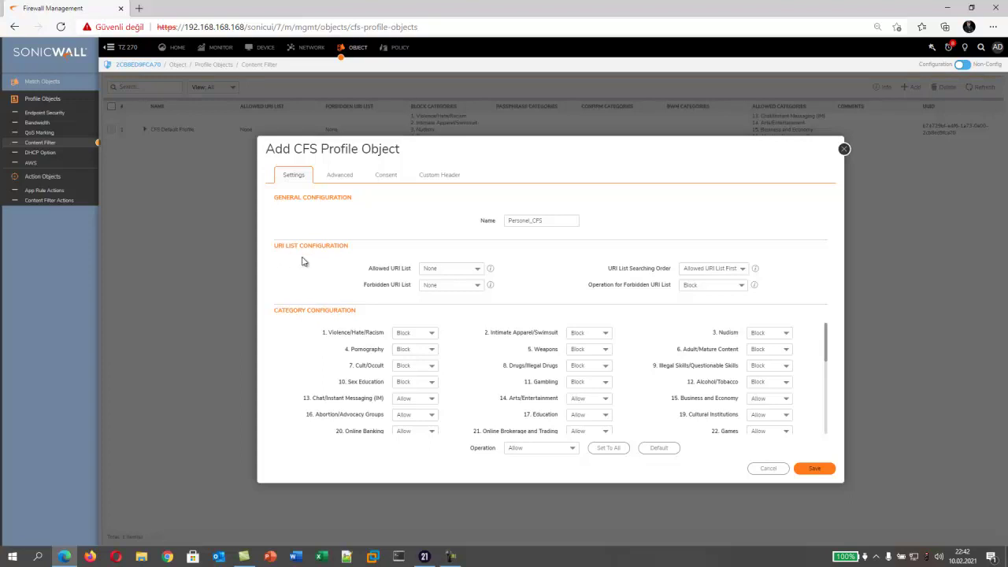
left_click(446, 270)
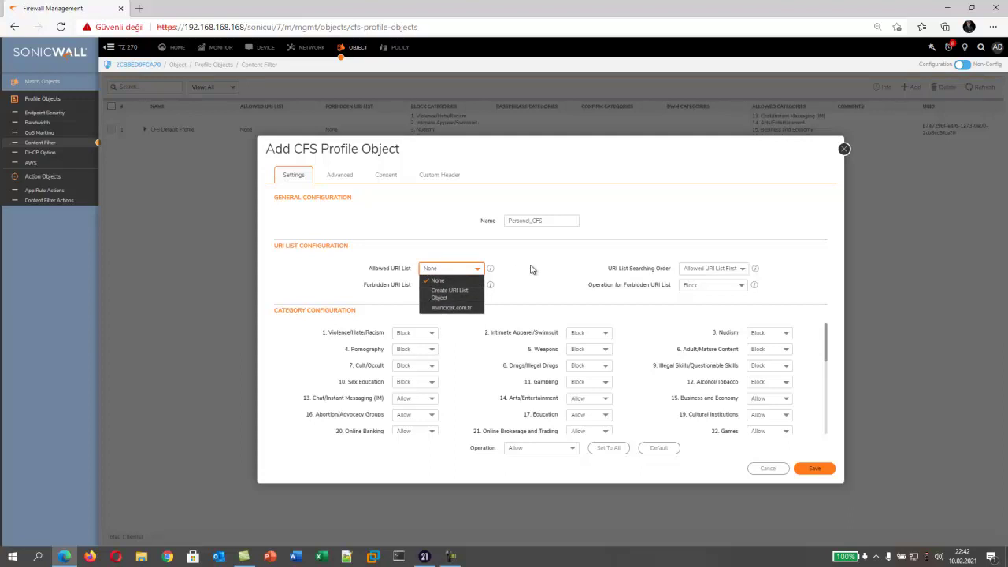
left_click(432, 268)
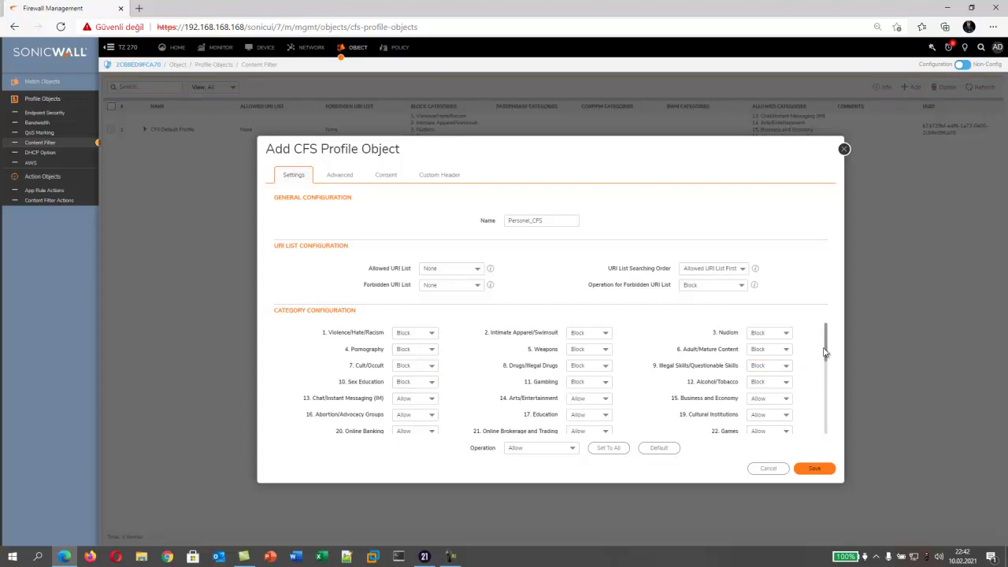
Set the Games and Hacking/Proxy Avoidance Systems categories of the Personel_CFS profile to Block.
mouse_move(827, 348)
left_mouse_down()
mouse_move(827, 357)
mouse_move(826, 339)
left_mouse_up()
left_click_drag(513, 383, 535, 380)
left_click_drag(827, 344, 826, 370)
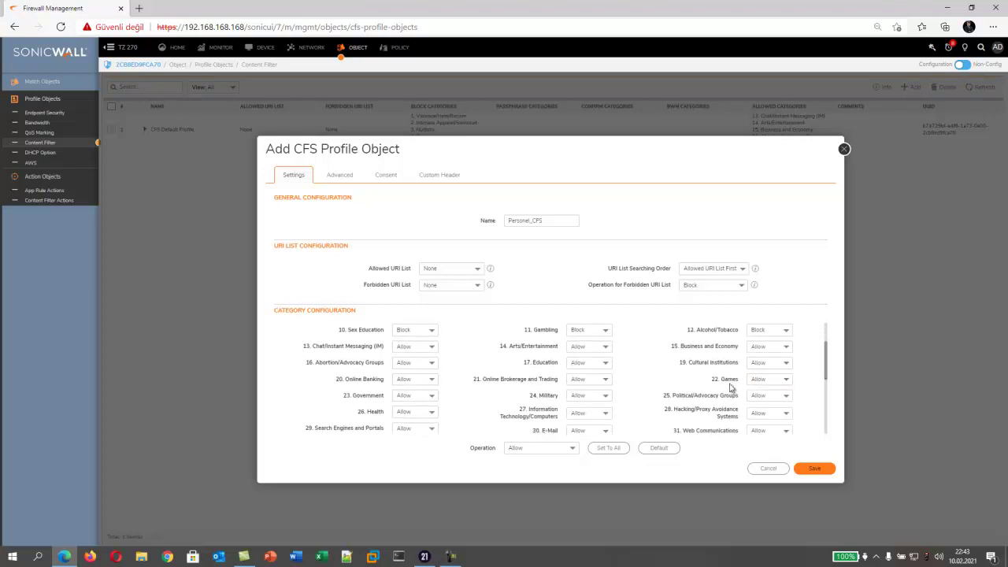
left_click(771, 386)
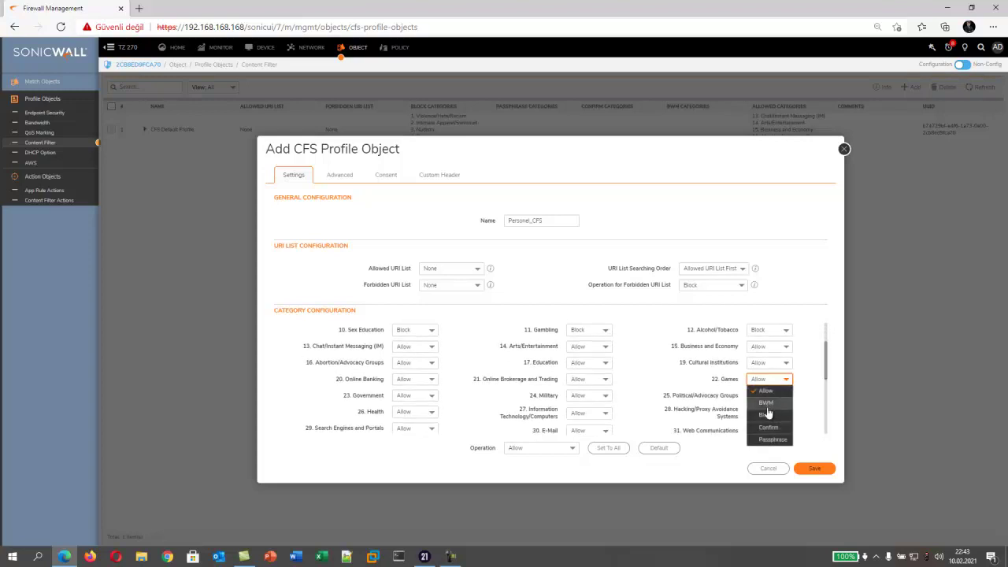
left_click(766, 407)
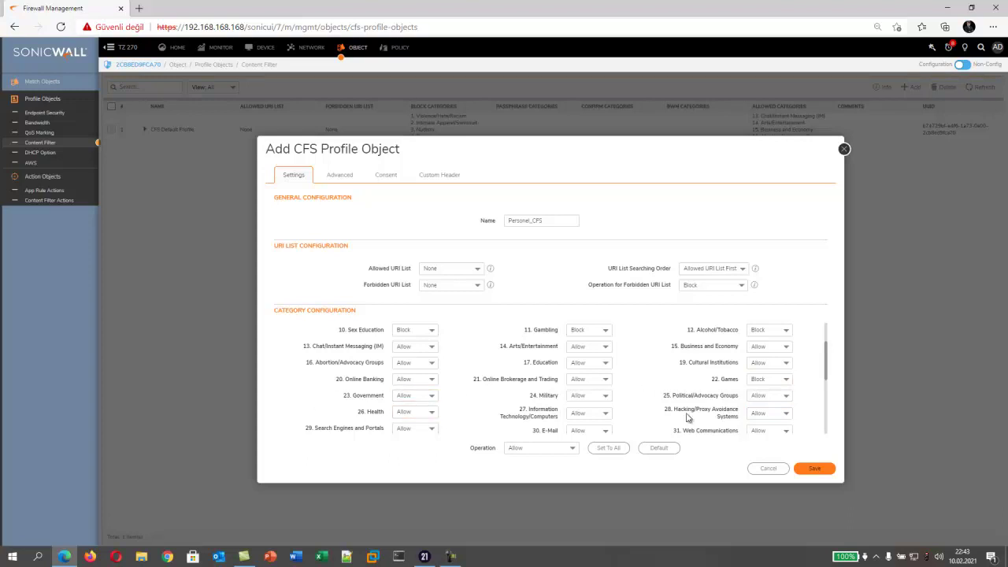
left_click_drag(826, 370, 826, 389)
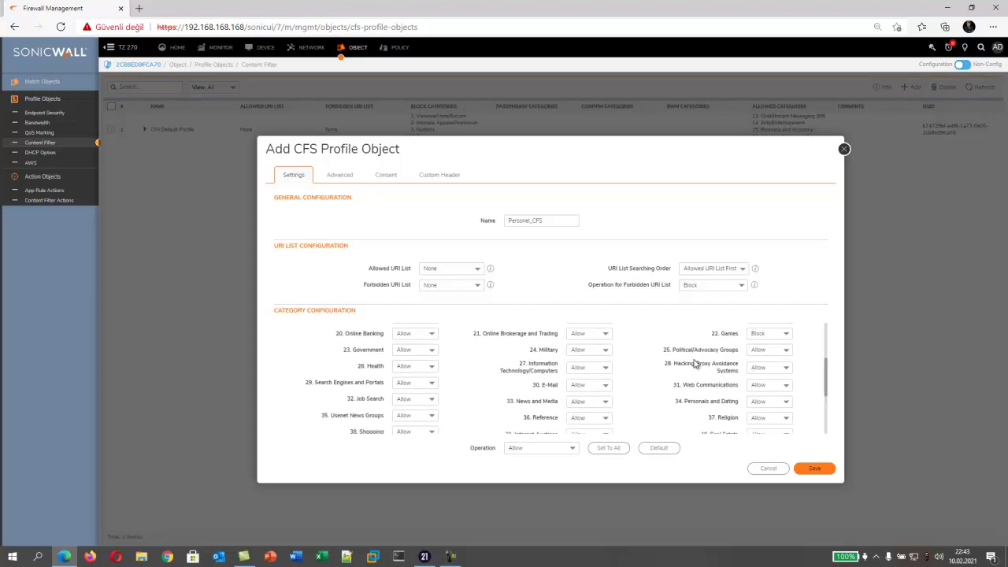
left_click(757, 368)
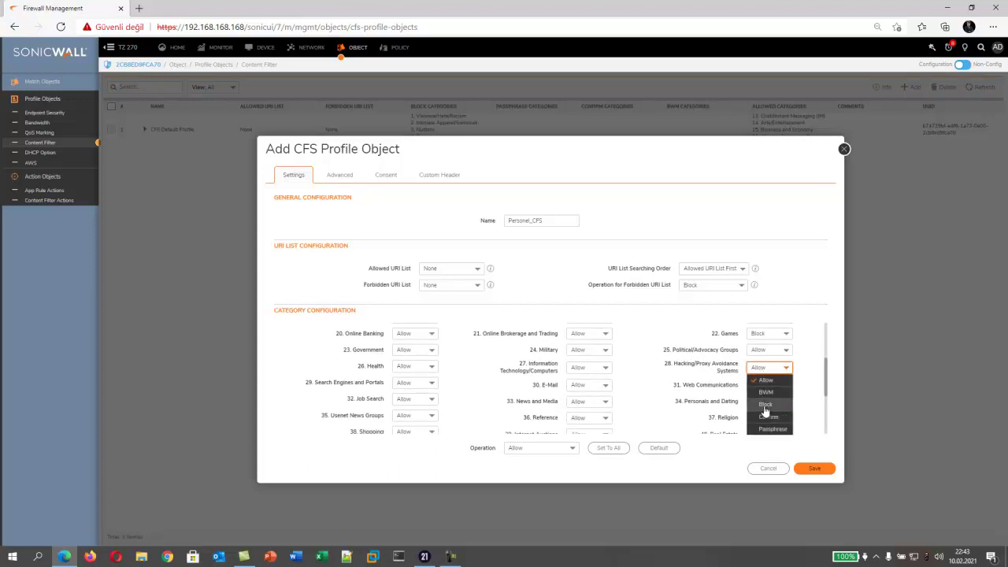
left_click(764, 404)
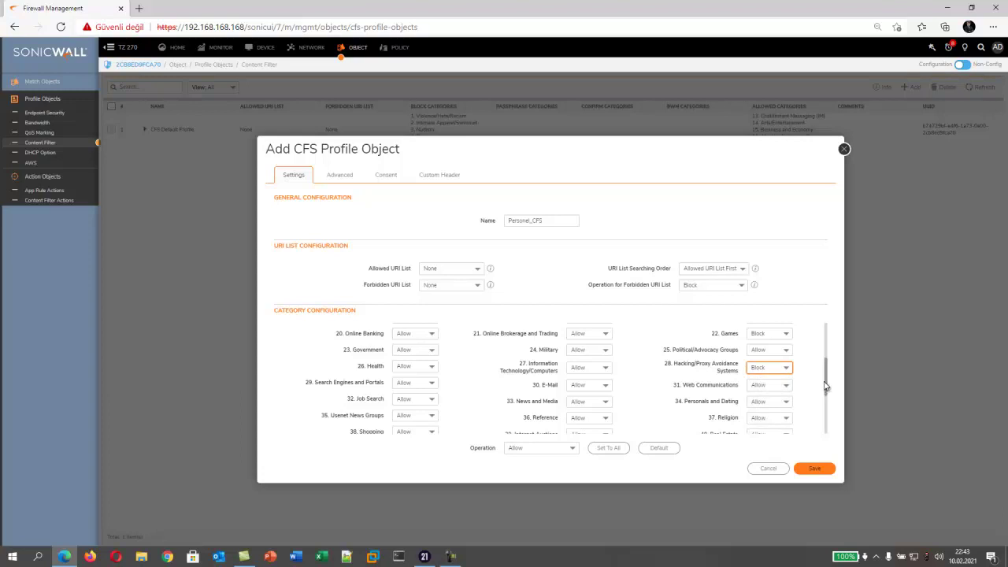
Set the Social Networking category to Block and save the Personel_CFS profile object.
left_click_drag(826, 385, 823, 429)
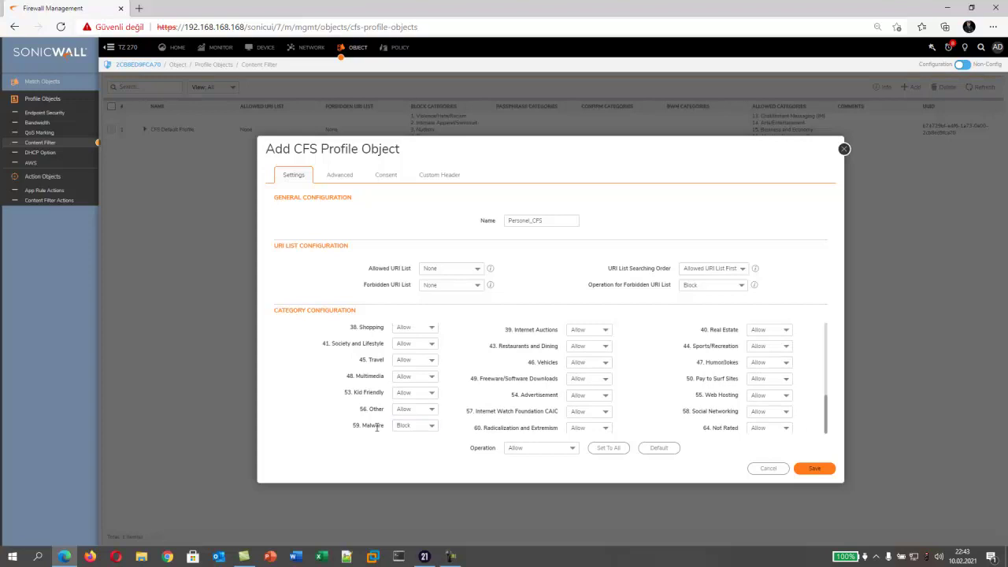
left_click(772, 411)
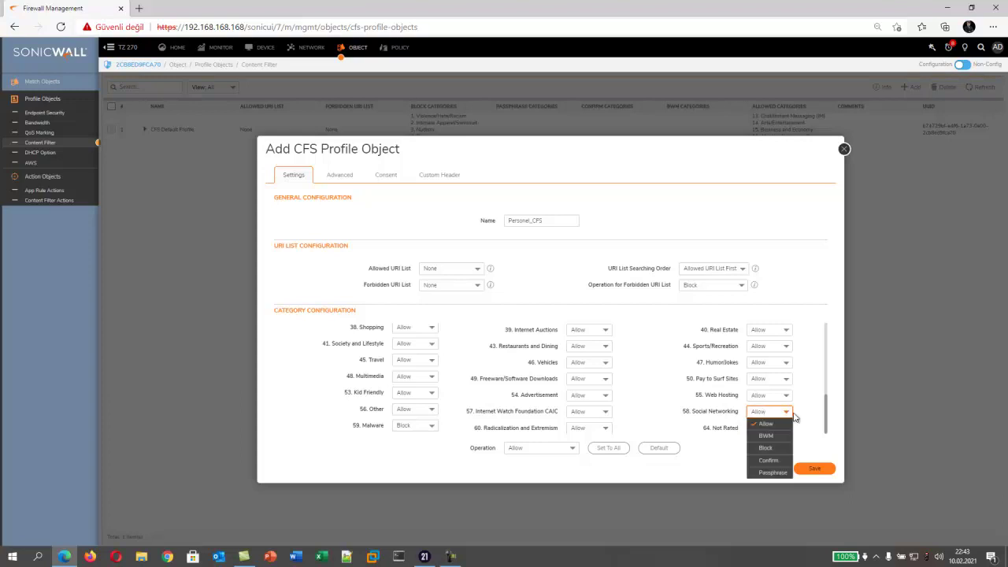
left_click(780, 447)
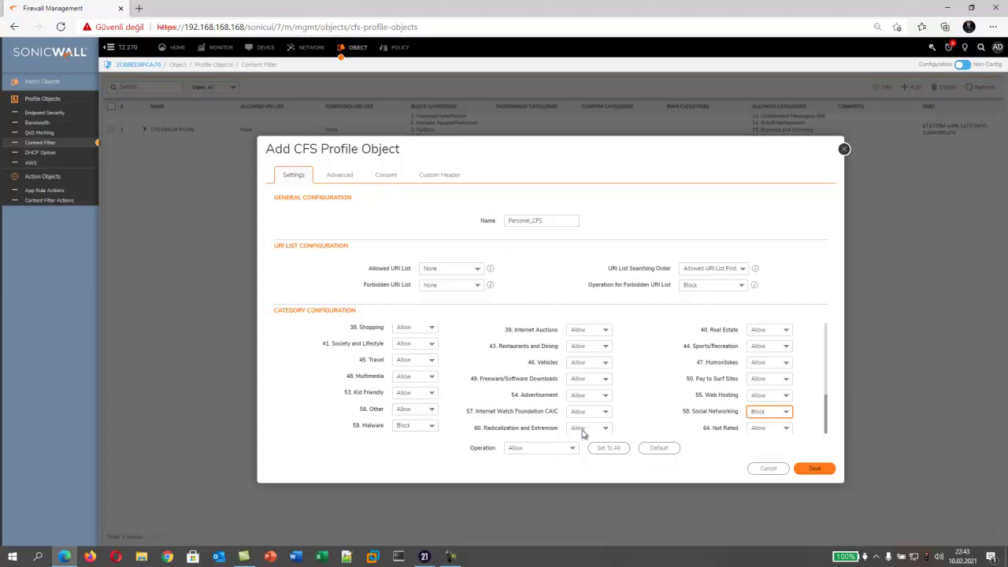
left_click(822, 471)
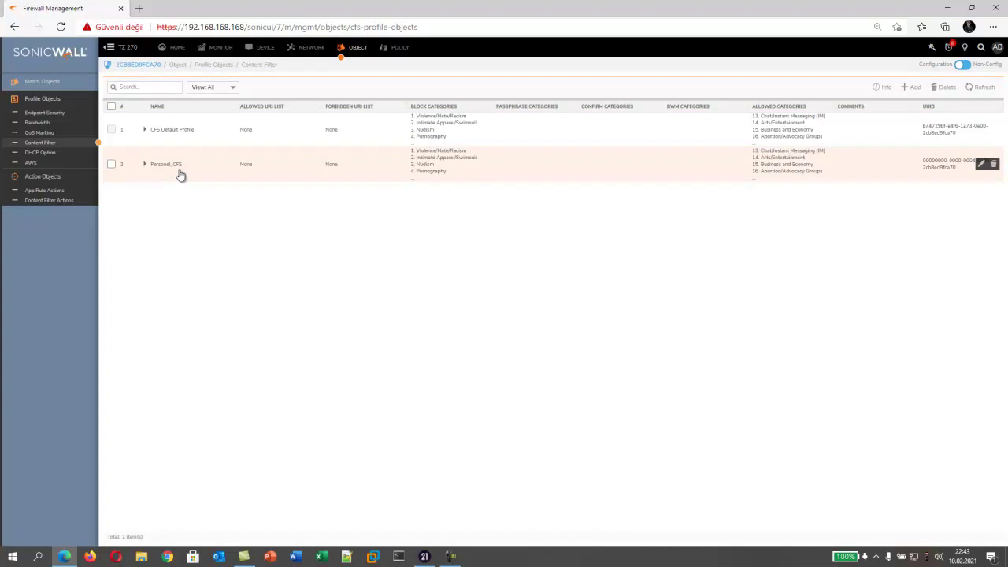
Start a new CFS policy in the content filter rules and name it Personel_CFS.
left_click(400, 50)
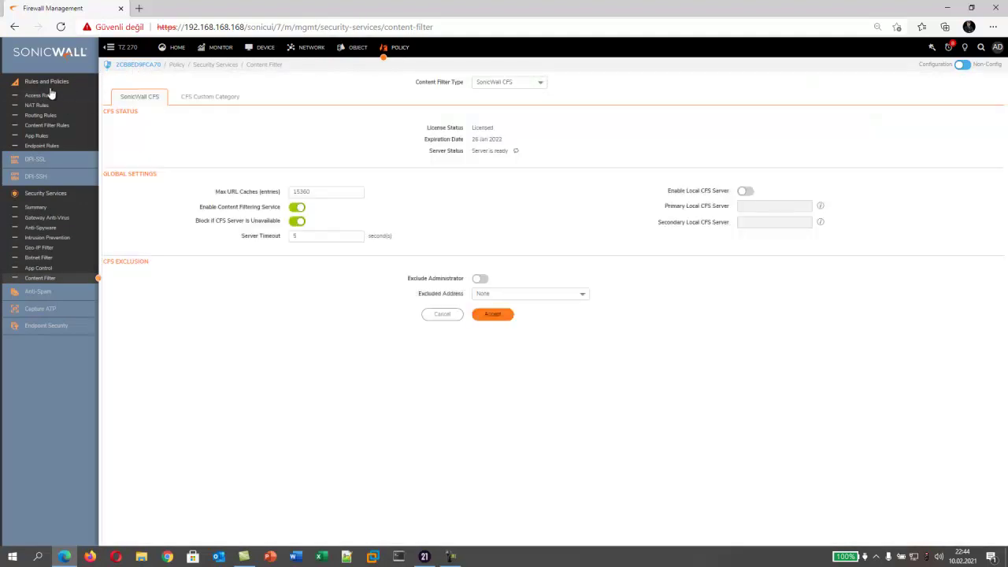
left_click(57, 127)
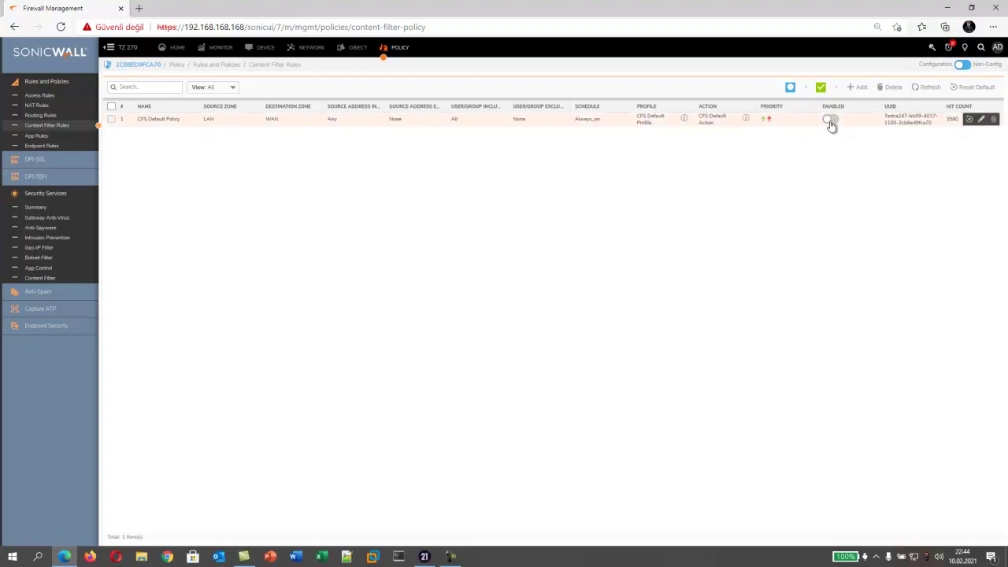
left_click(856, 88)
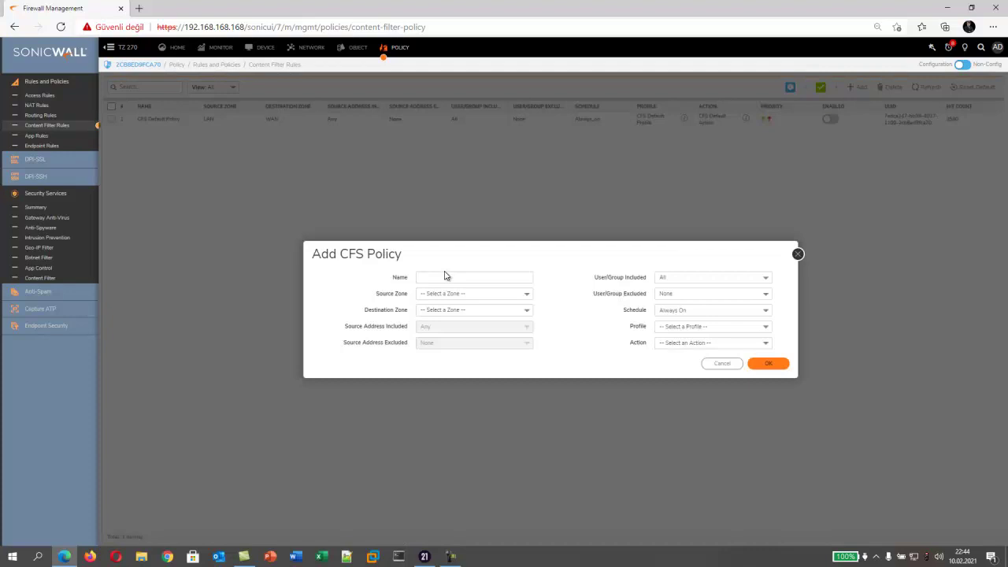
left_click(445, 276)
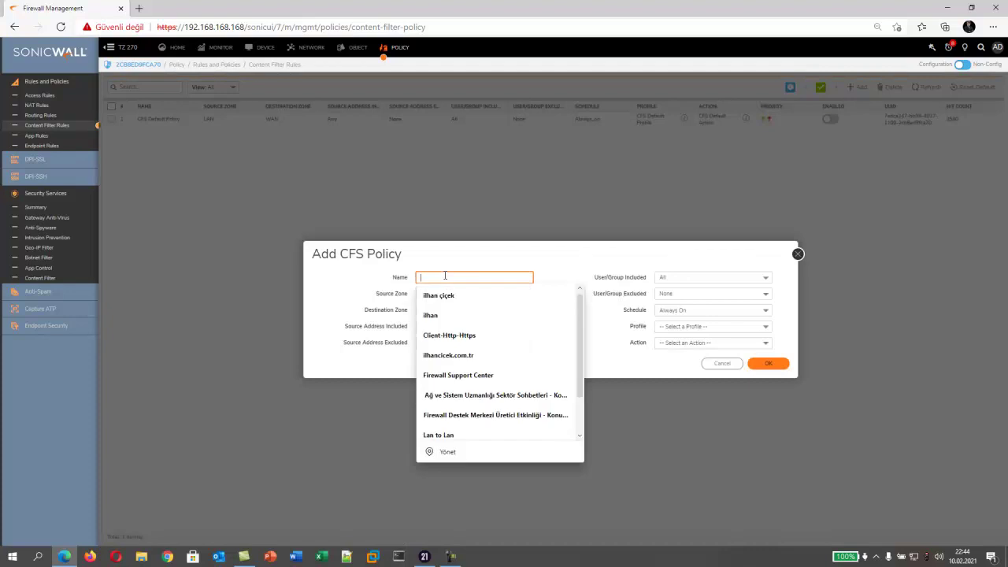
type("Personel")
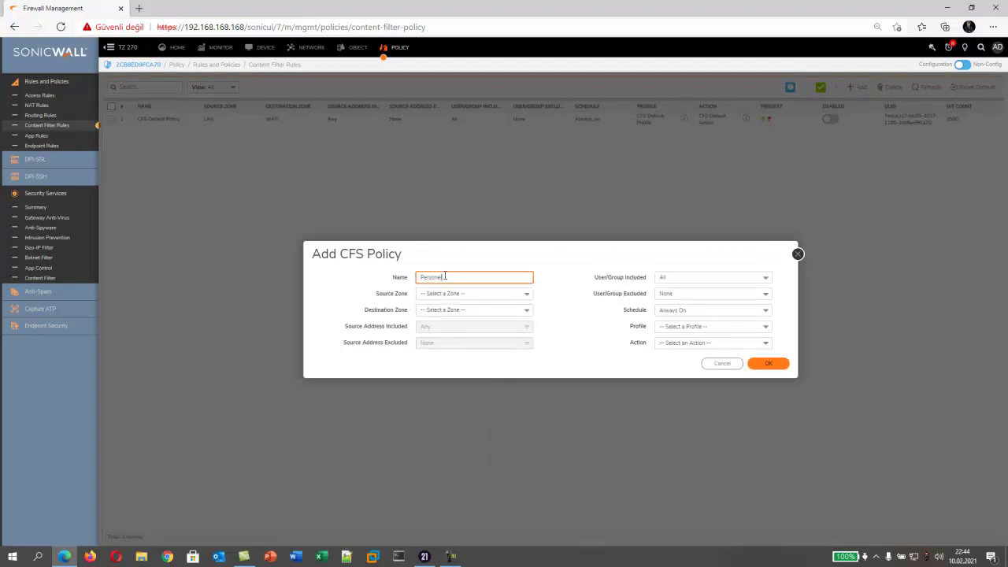
type("_CFS")
Set the policy's source zone to LAN and its destination zone to WAN.
left_click(443, 294)
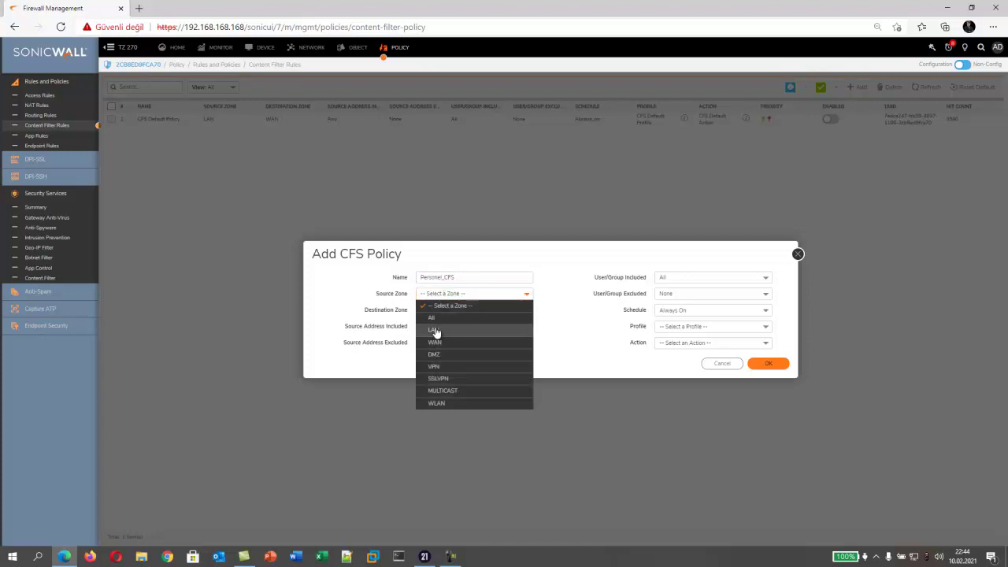
left_click(439, 329)
left_click(431, 311)
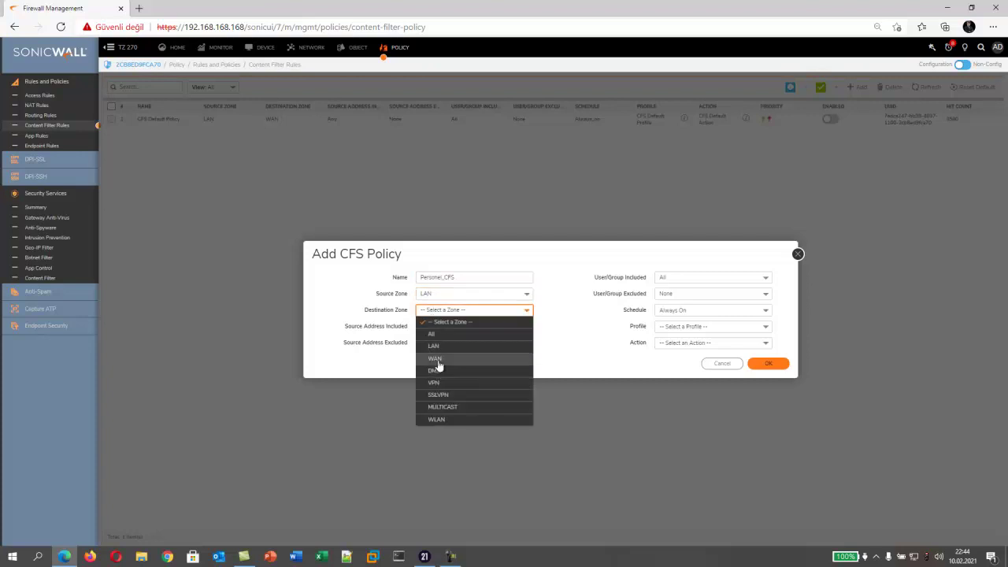
left_click(441, 362)
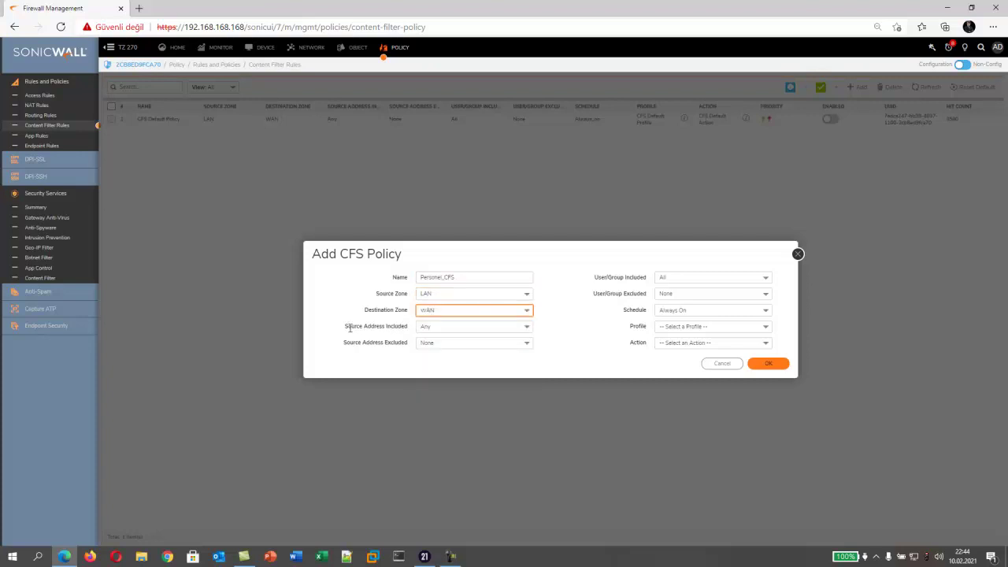
Review the policy's source address and user/group fields and look through the available schedules.
left_click_drag(345, 327, 407, 326)
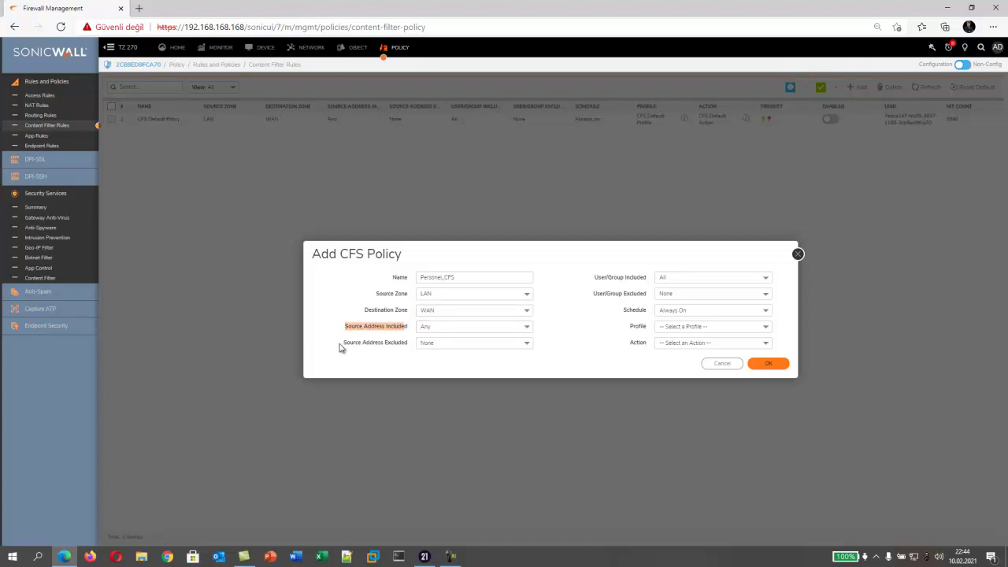
left_click_drag(340, 347, 431, 352)
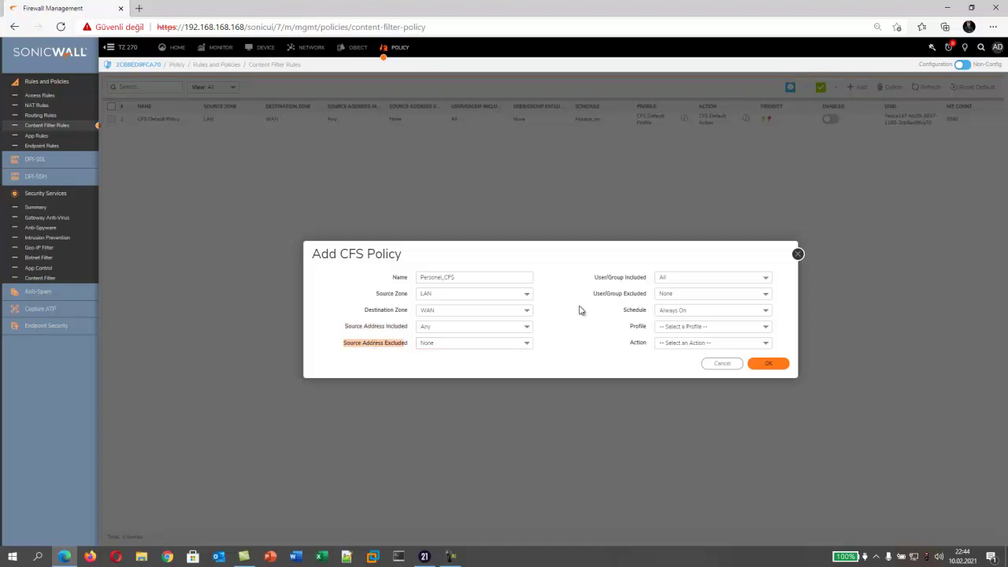
left_click(596, 285)
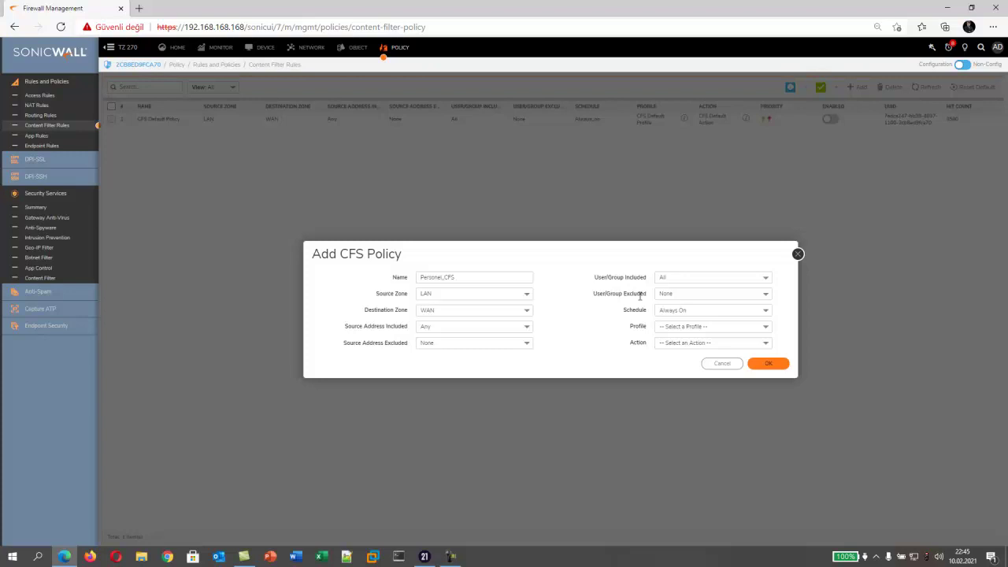
left_click_drag(627, 310, 661, 312)
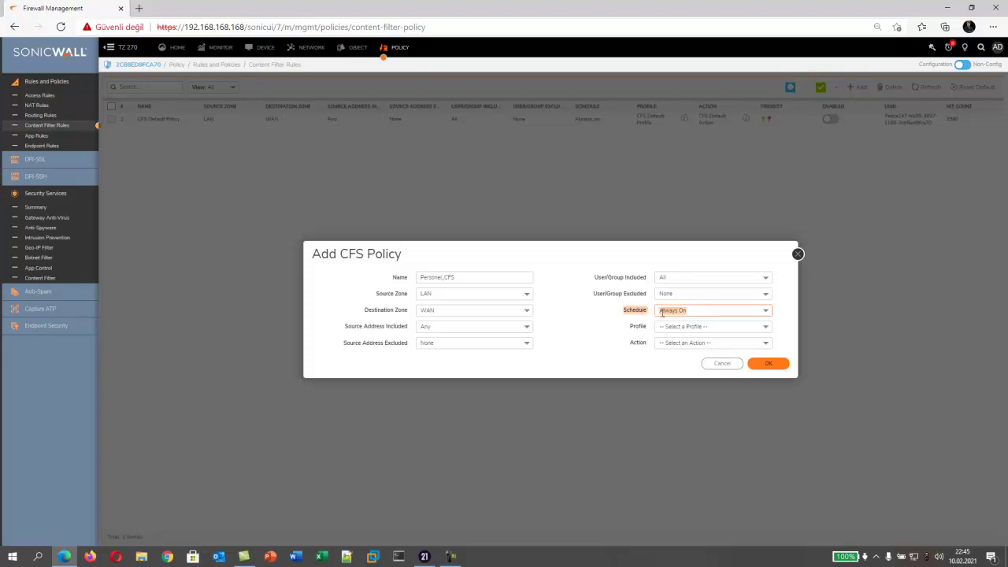
left_click(766, 312)
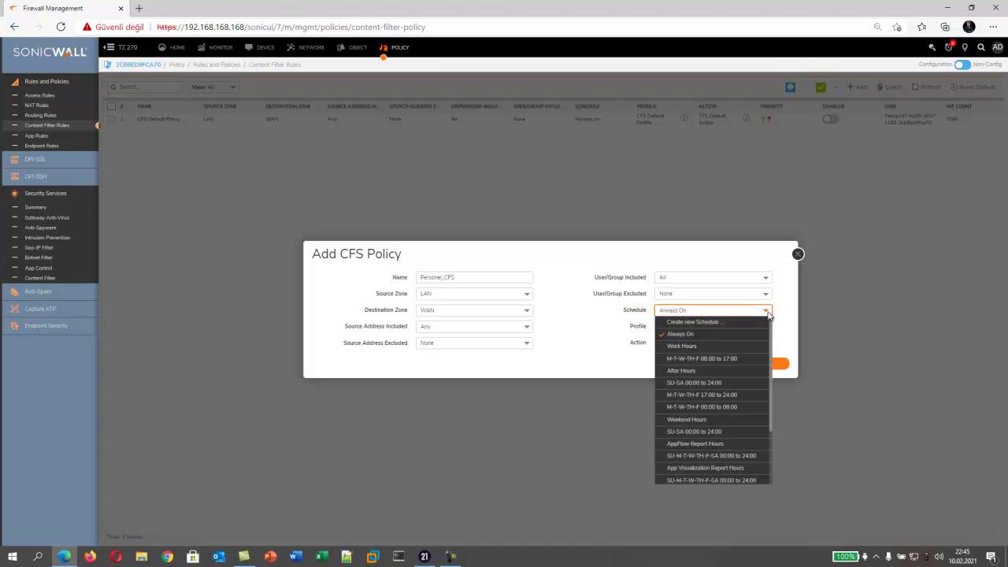
scroll(701, 414, "down", 2)
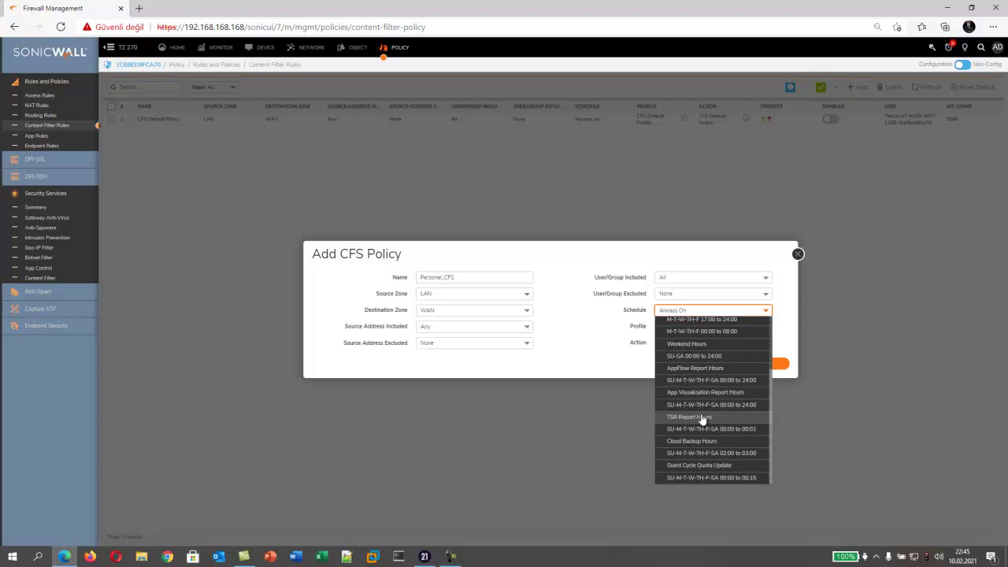
scroll(670, 370, "up", 3)
left_click(585, 339)
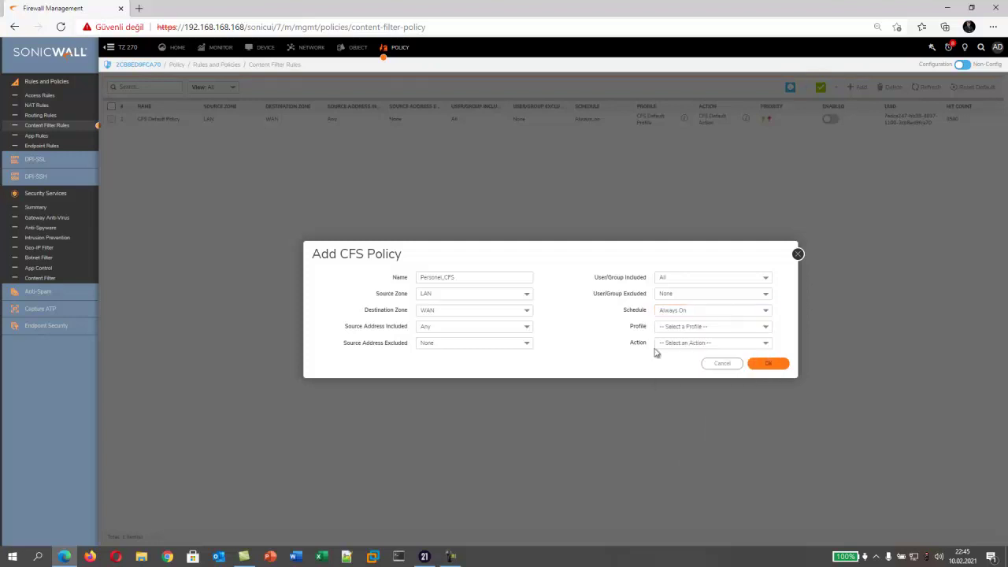
Assign the Personel_CFS profile and CFS Default Action to the new policy and save it.
left_click(694, 326)
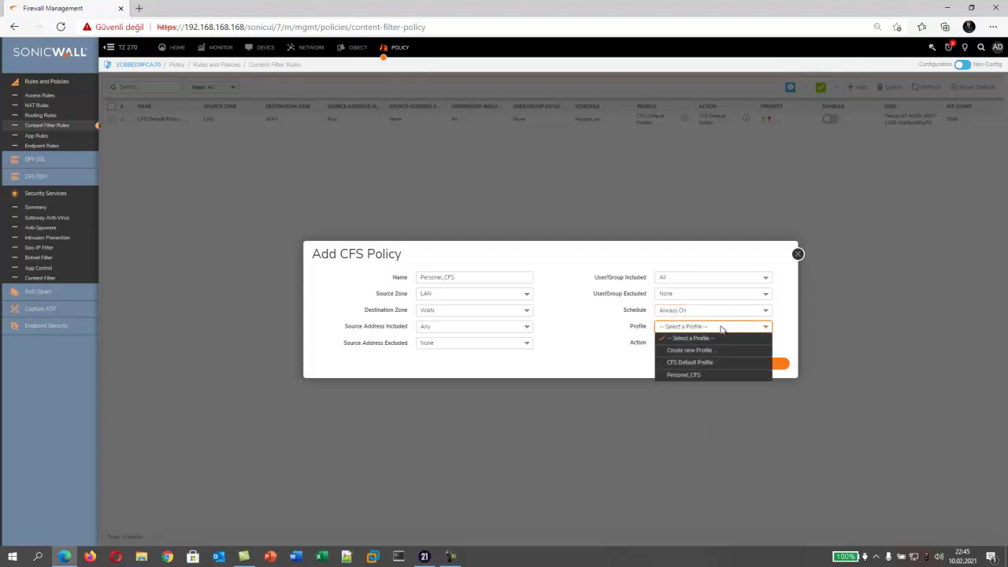
left_click(683, 374)
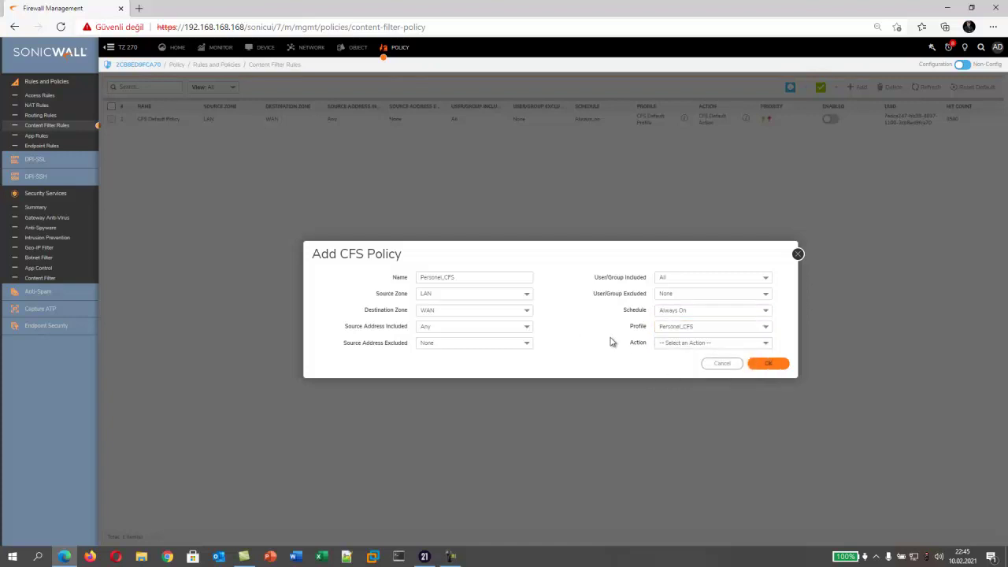
left_click(683, 344)
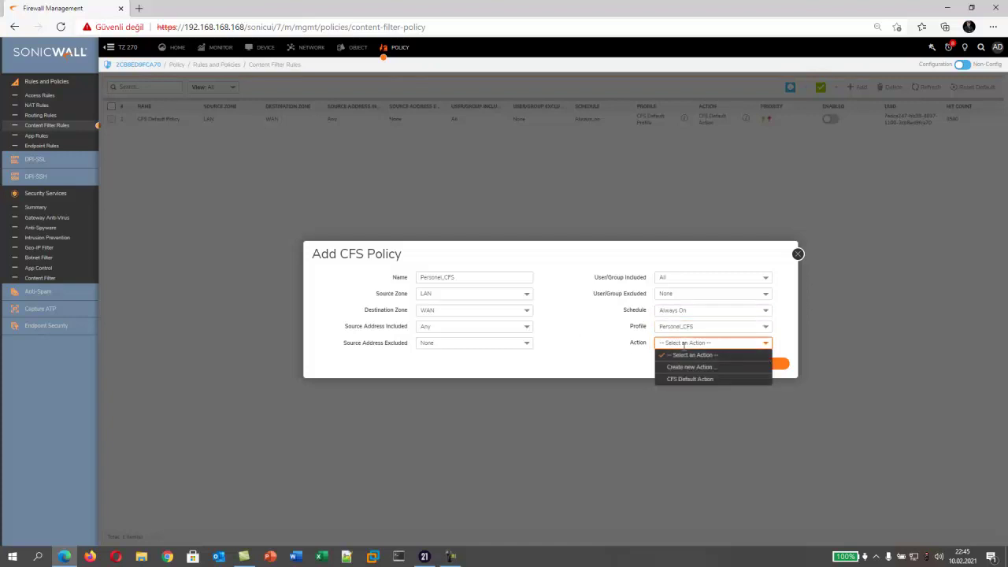
left_click(711, 381)
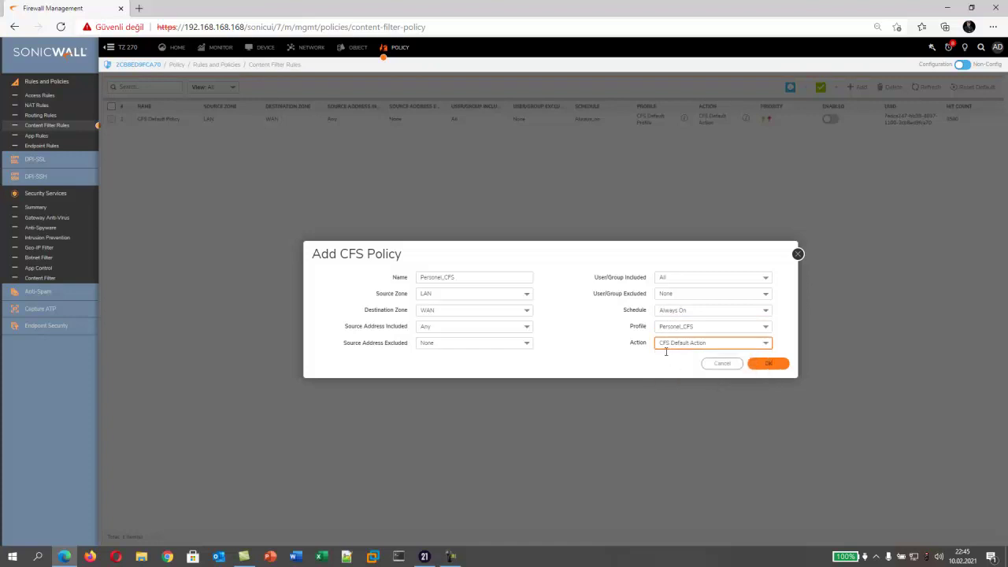
left_click(667, 344)
left_click(676, 378)
left_click(606, 360)
left_click(763, 366)
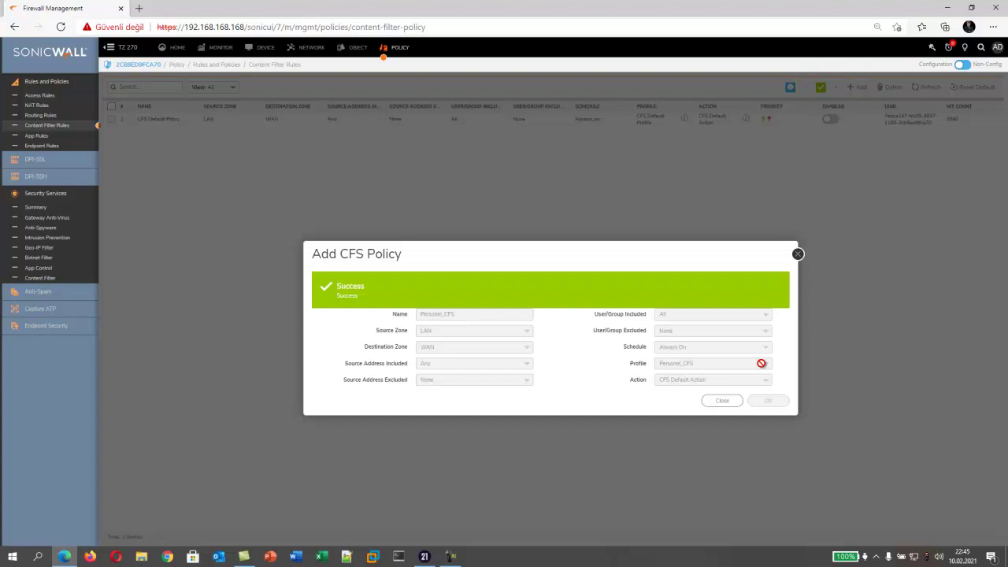
left_click(725, 401)
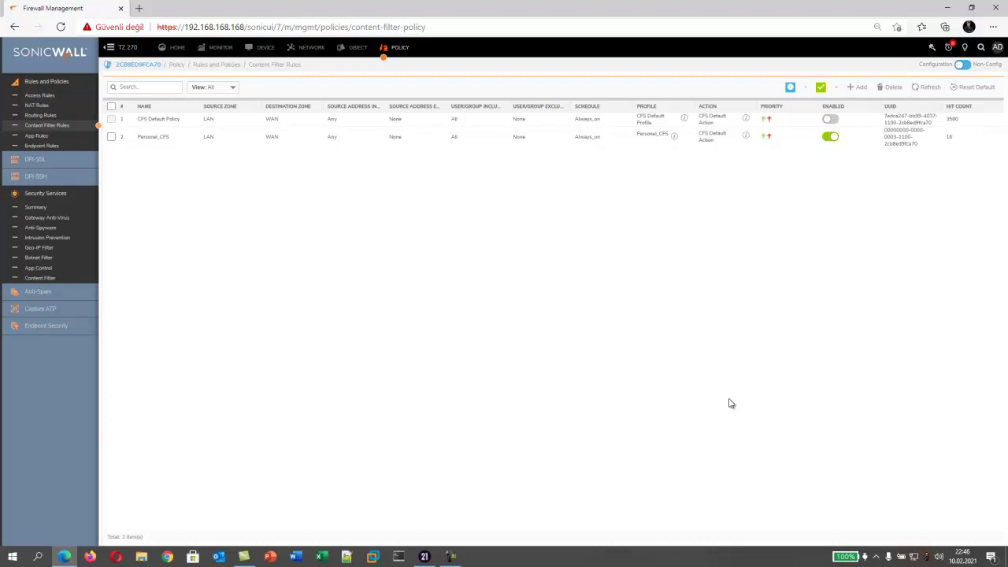
In the DPI-SSL client settings, enable Content Filter inspection and save the change.
left_click(35, 161)
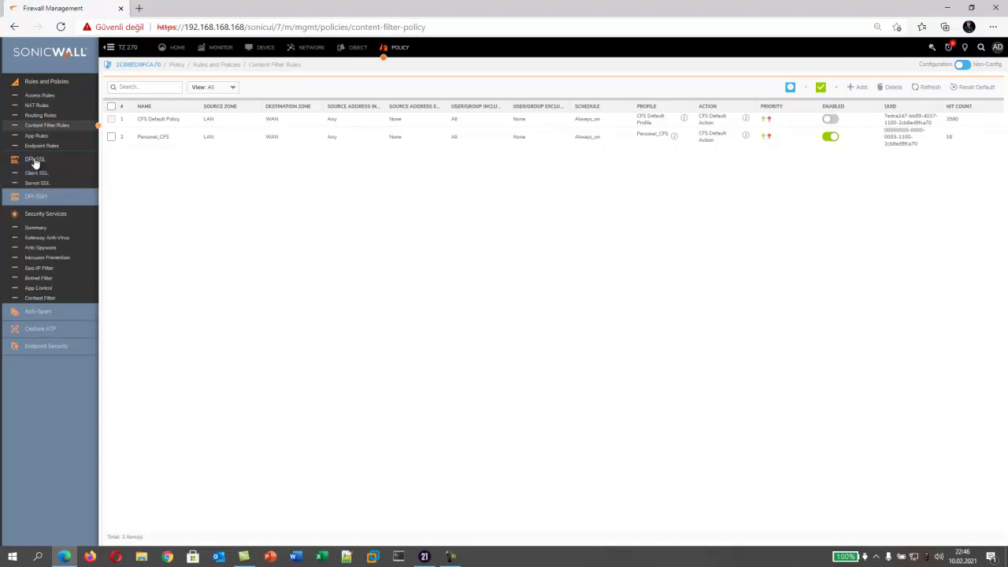
left_click(37, 174)
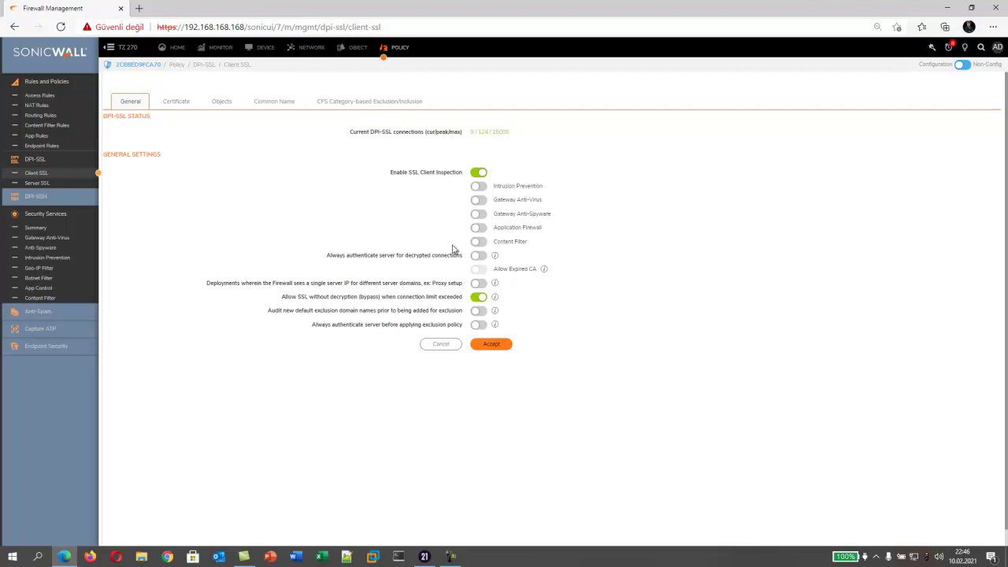
left_click(477, 242)
mouse_move(494, 255)
left_click(499, 346)
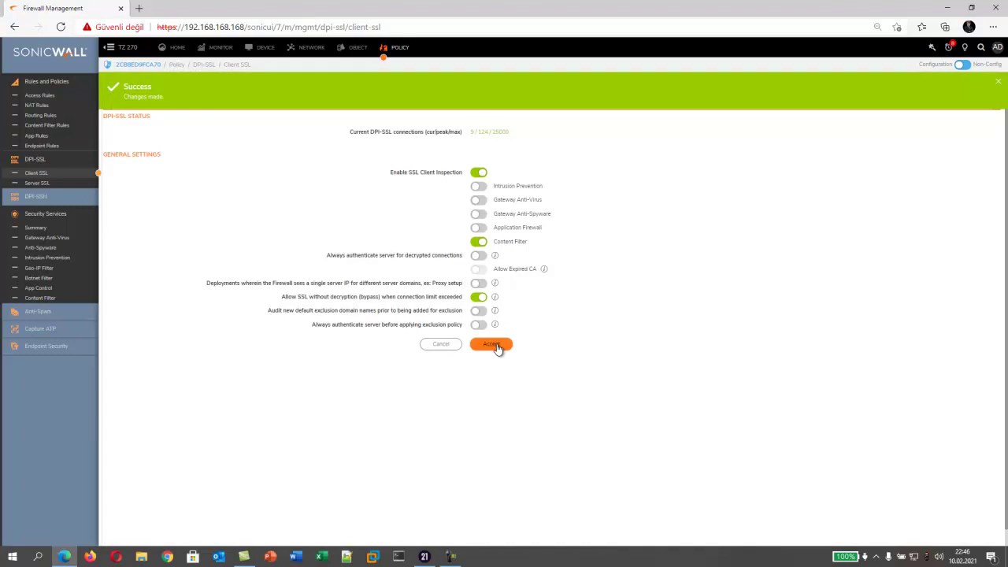
Choose the Default SonicWall DPI-SSL 2048 bit CA certificate as the client DPI-SSL re-signing authority.
left_click(311, 48)
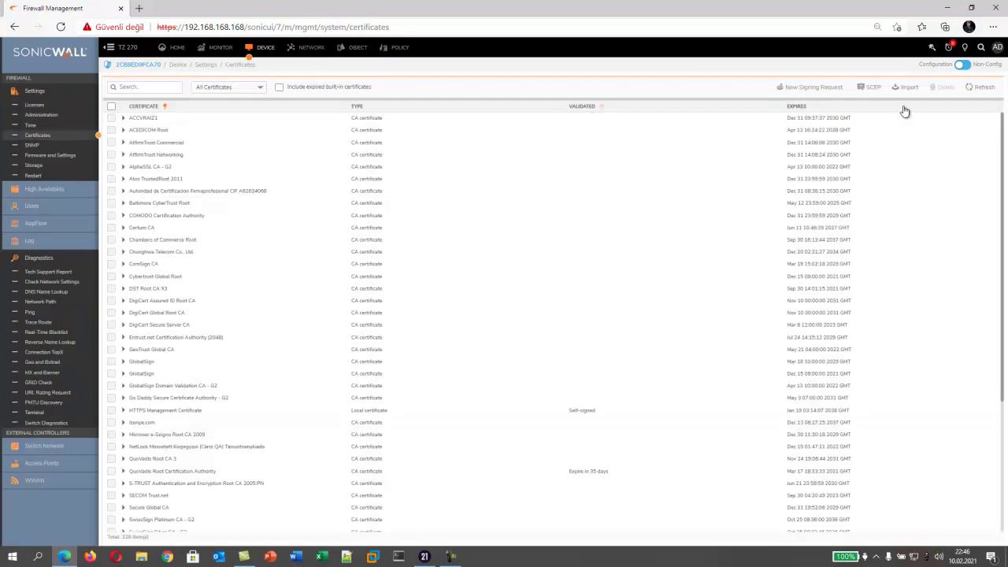
key("alt+Left")
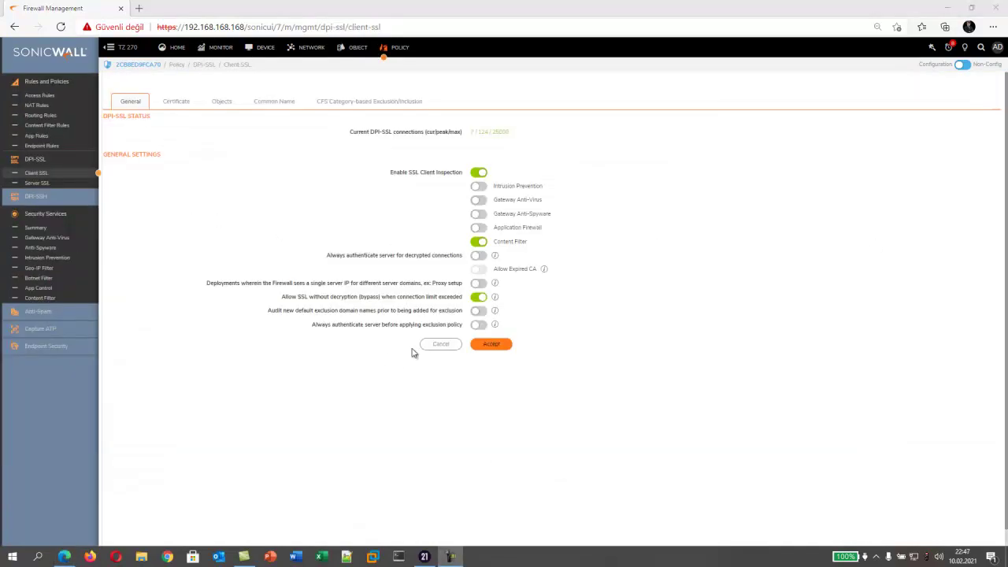
left_click(177, 109)
left_click(176, 106)
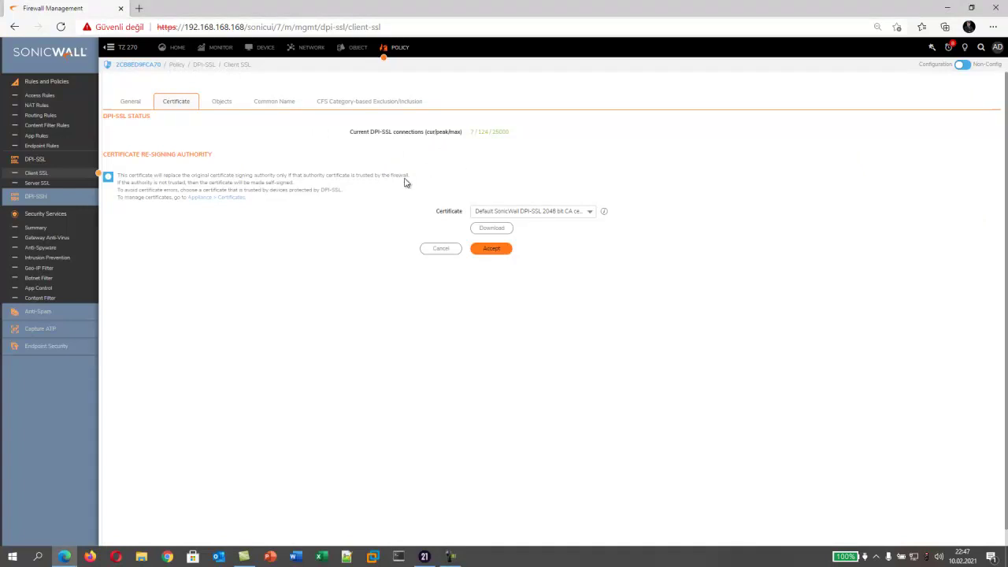
left_click(587, 212)
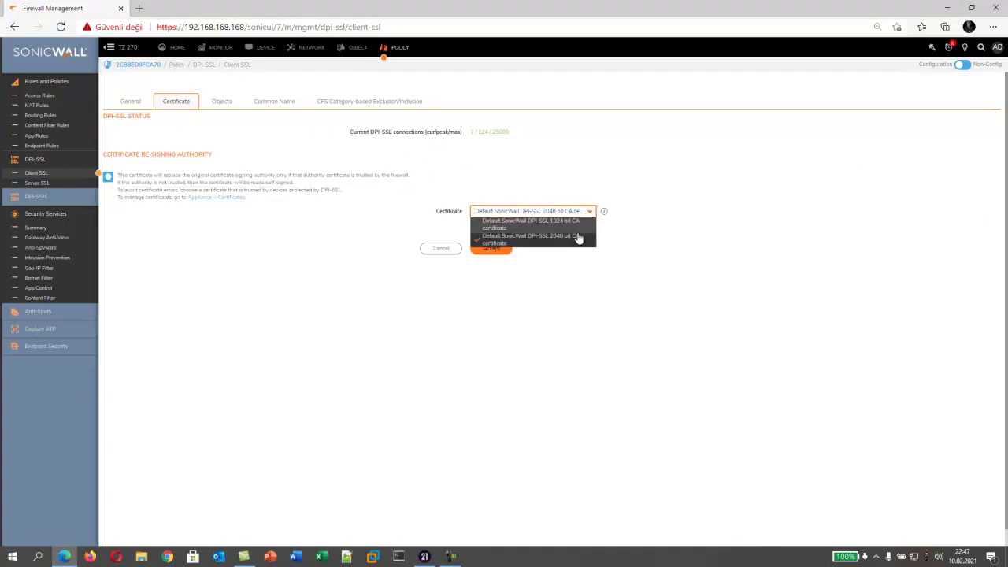
left_click(576, 241)
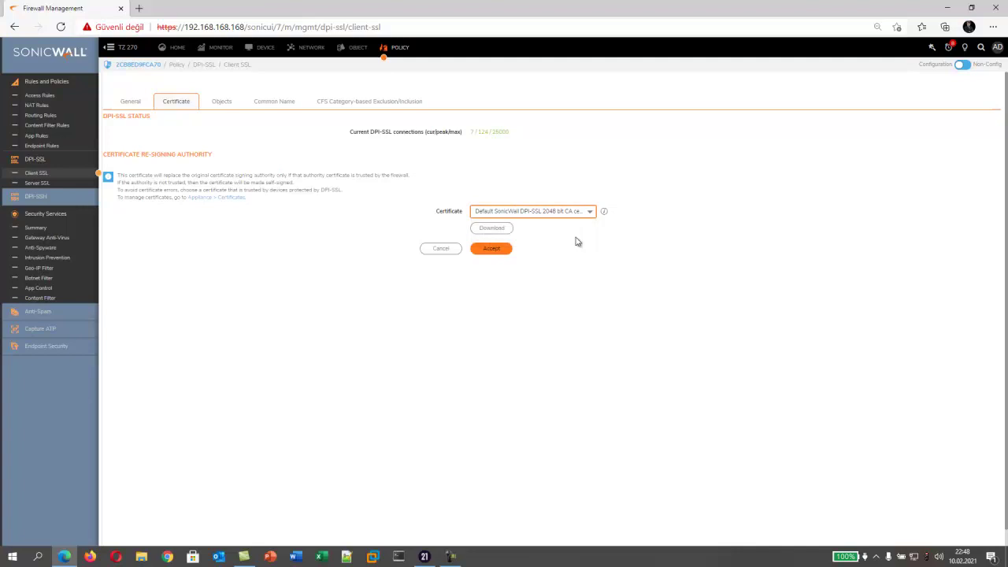
Download the DPI-SSL certificate, open the browser settings, and save the file as dpi-ssl-2048-sha2 (1) in the İndirilenler folder.
left_click(496, 230)
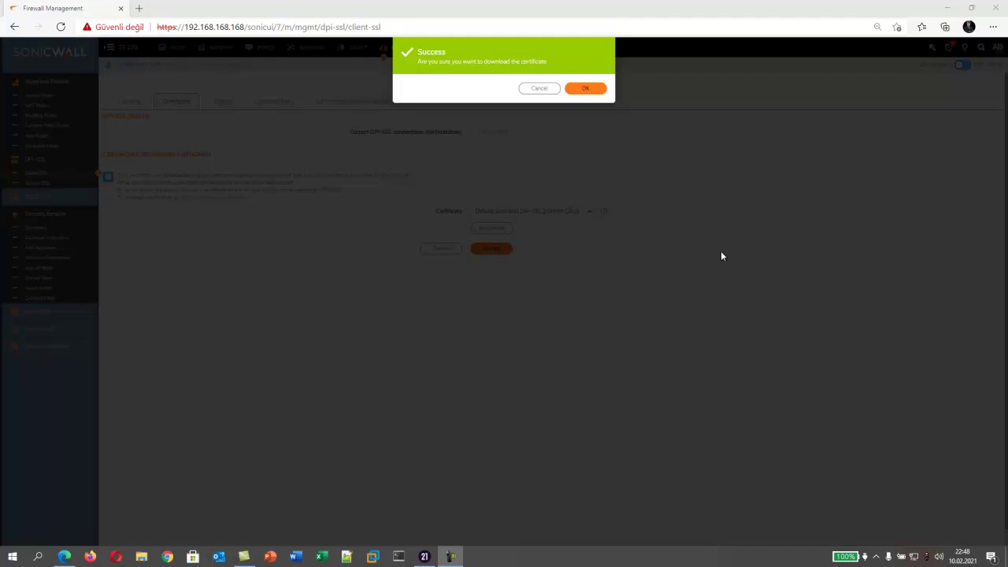
left_click(585, 91)
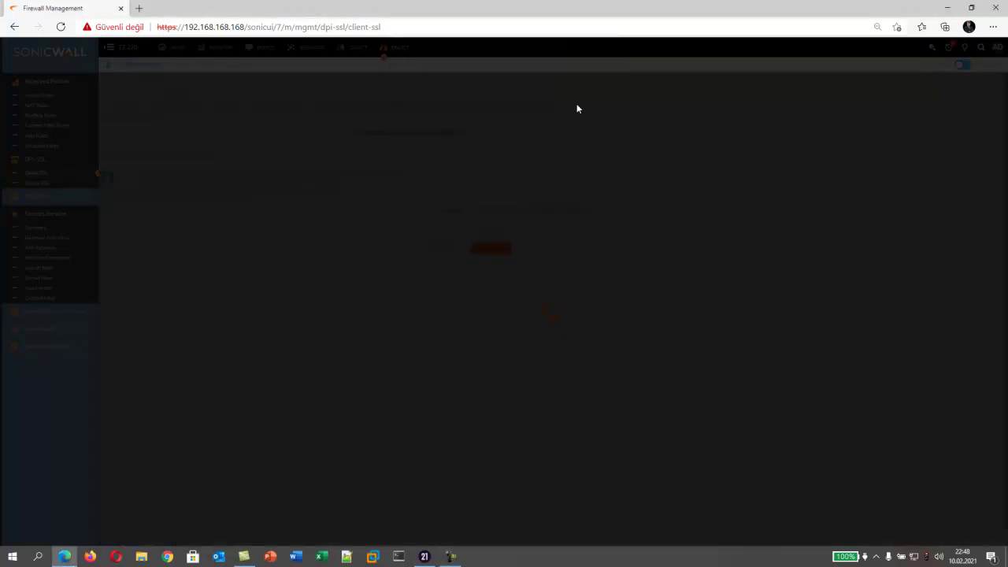
left_click(992, 27)
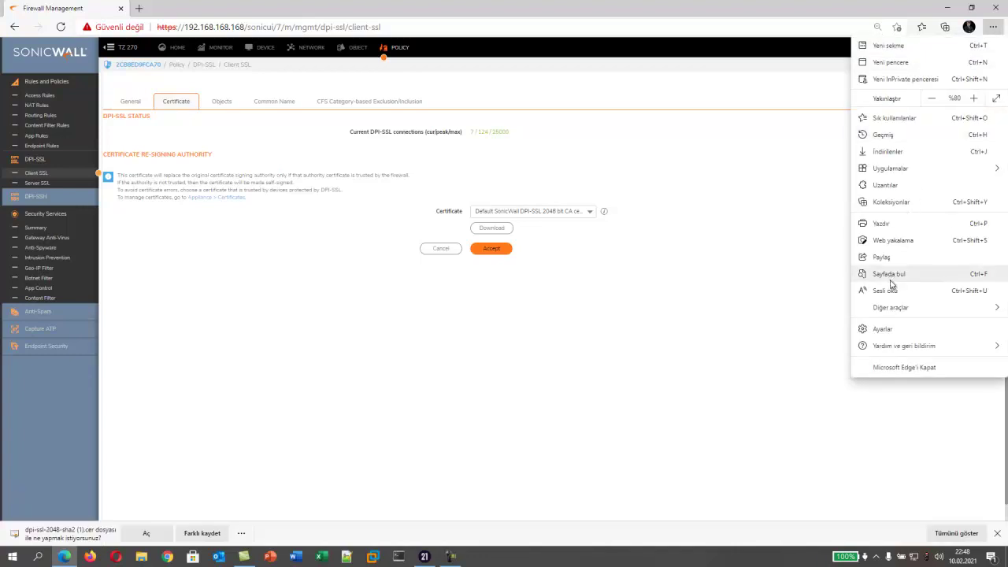
left_click(883, 329)
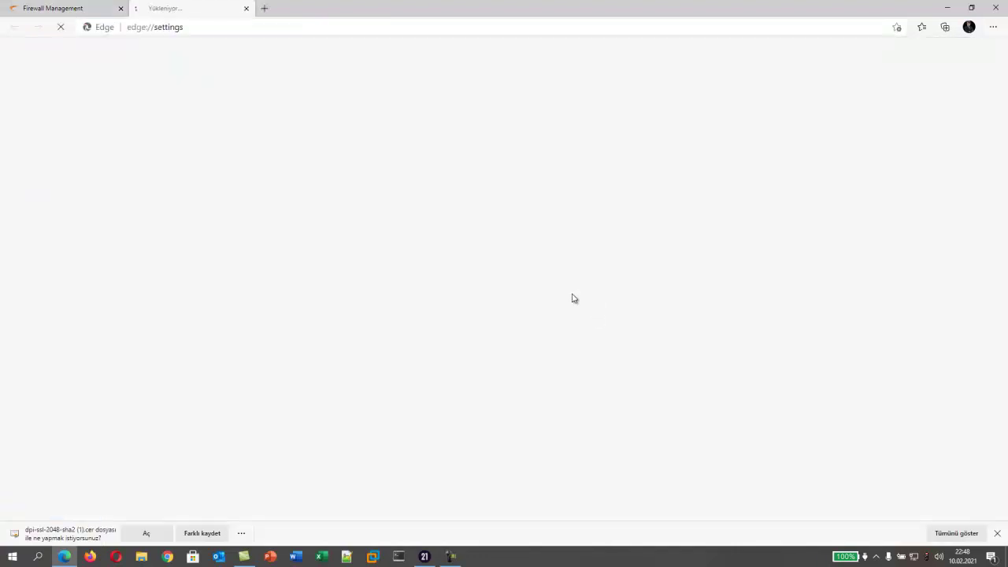
left_click(195, 534)
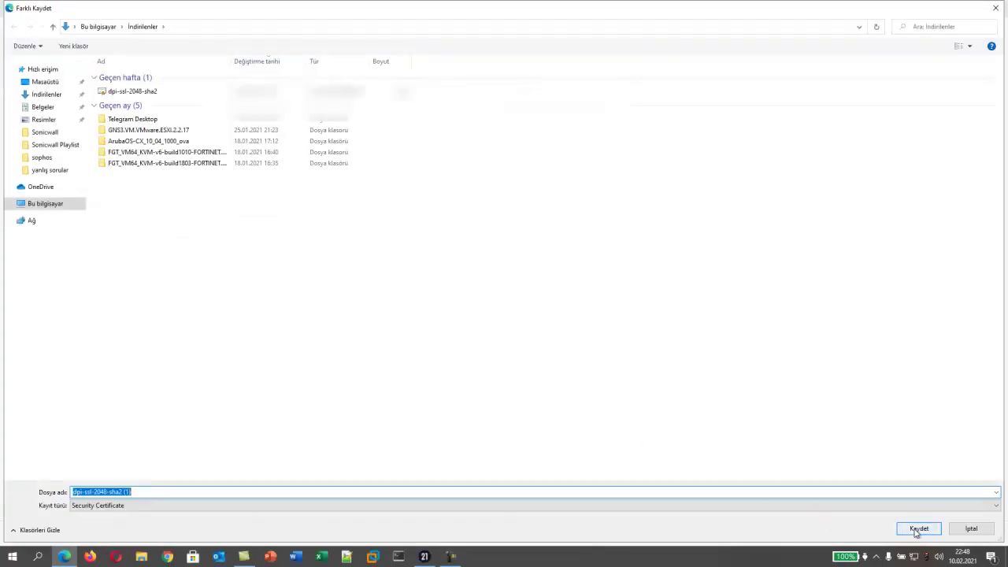
left_click(918, 529)
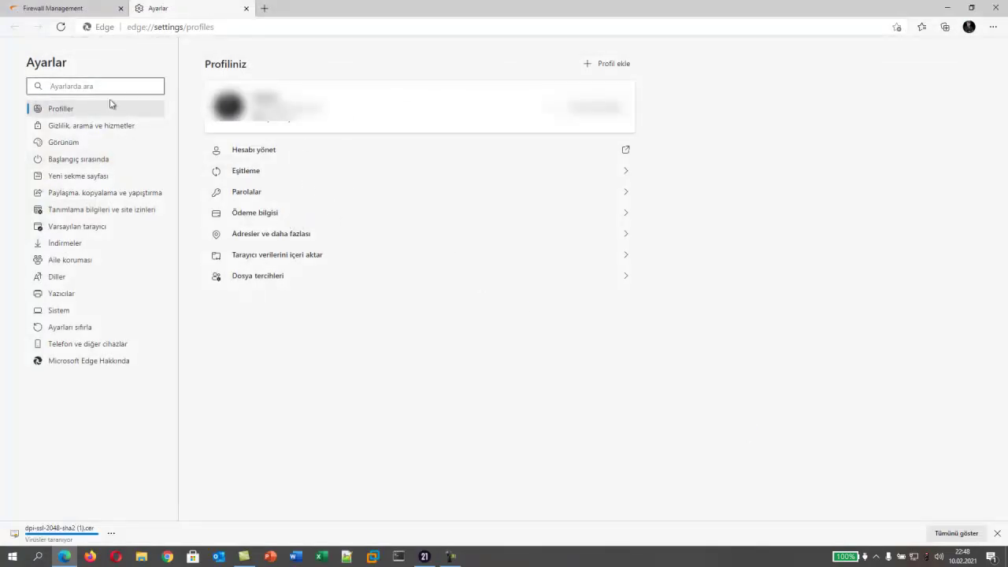
Search the browser settings for "ser" and open the trusted root authorities store (Güvenilen Kök Sertifika Yetkilileri) in certificate management.
type("ser")
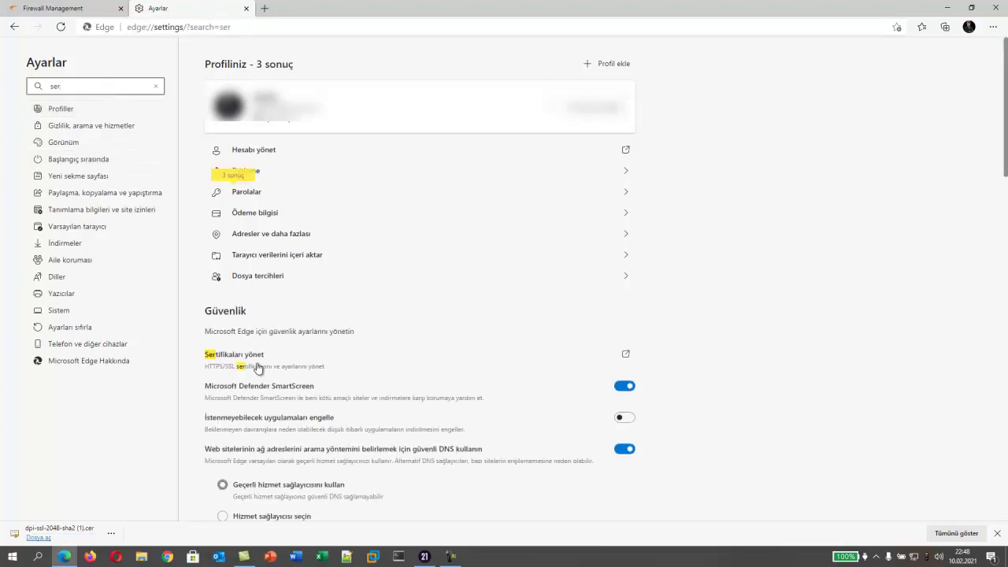
left_click(256, 366)
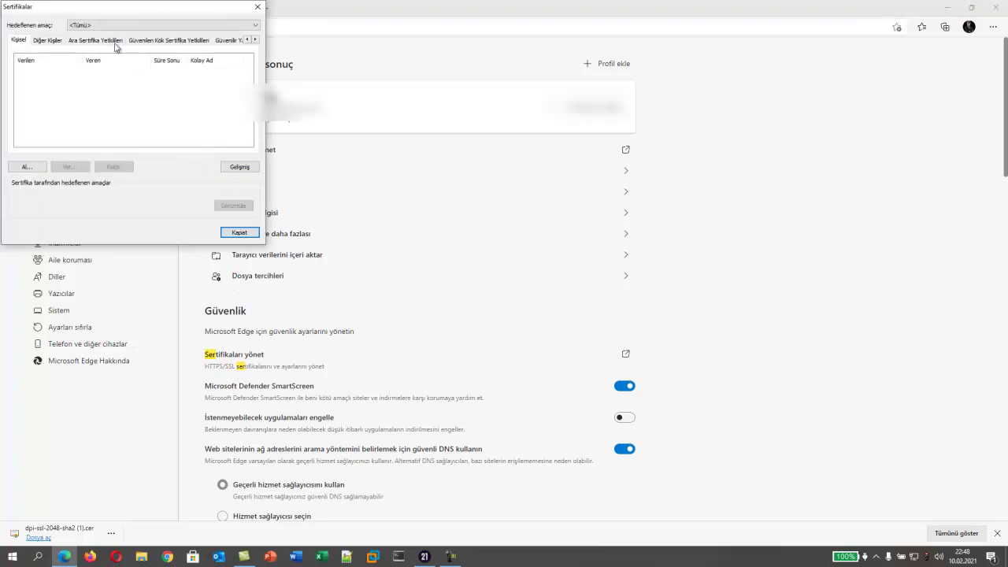
left_click_drag(88, 14, 491, 165)
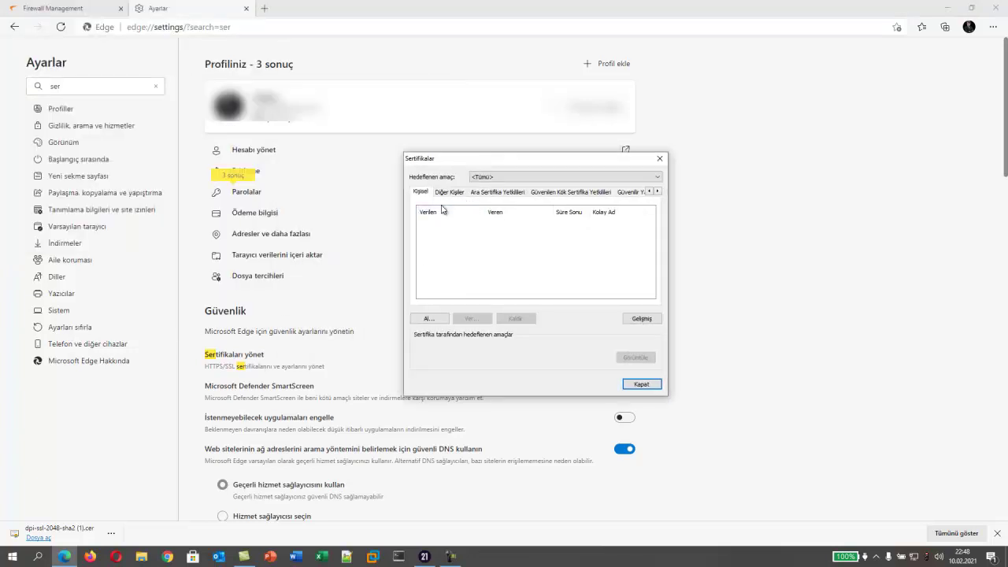
left_click(551, 192)
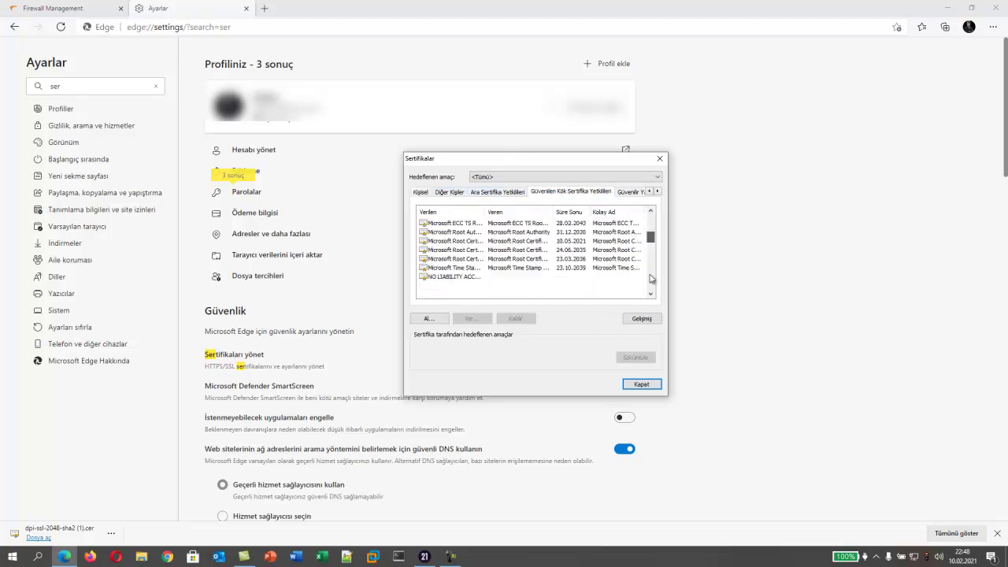
Import dpi-ssl-2048-sha2 (1).cer into the Güvenilen Kök Sertifika Yetkilileri store and close the certificate manager and browser settings.
left_click(431, 318)
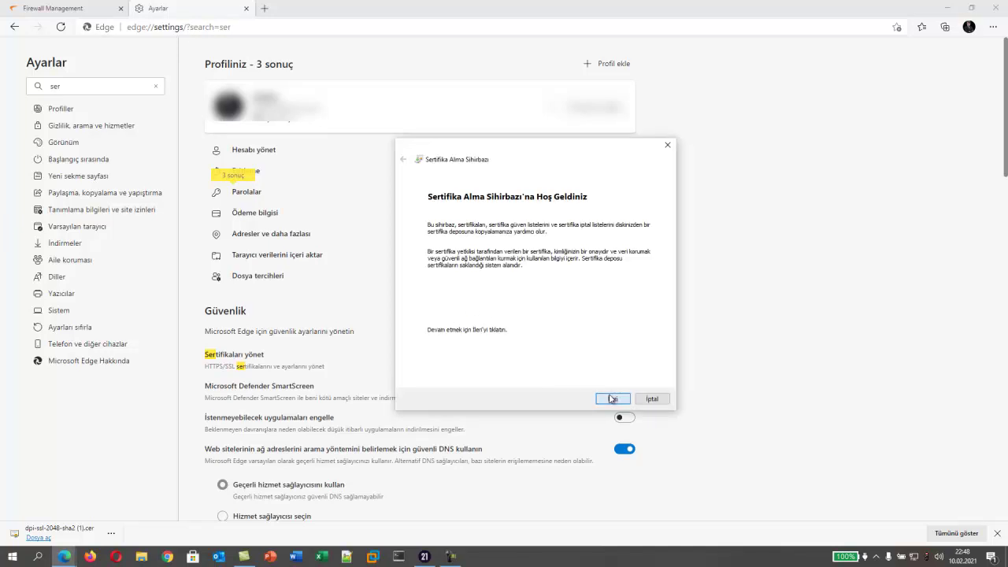
left_click(612, 399)
left_click(616, 244)
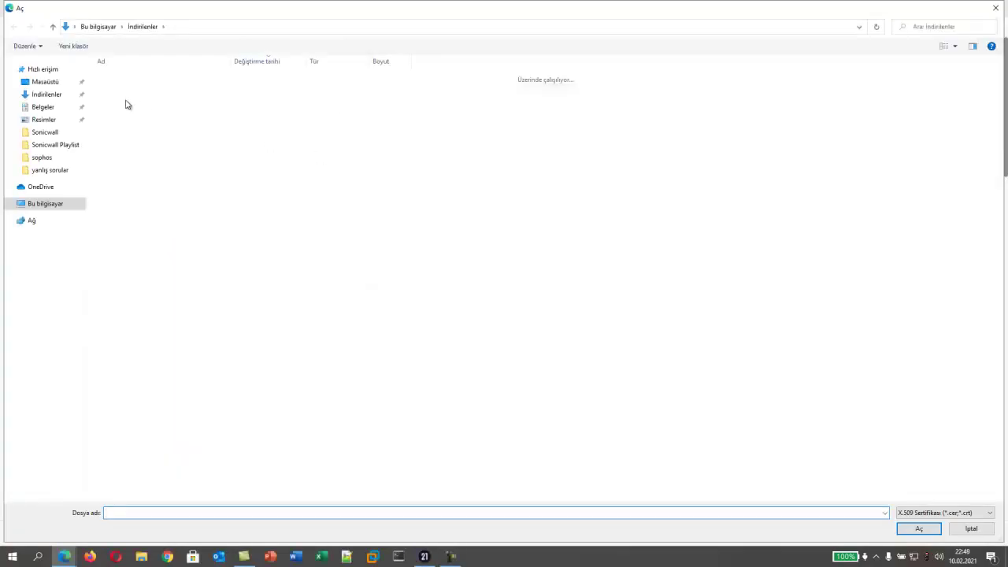
left_click(126, 93)
double_click(126, 93)
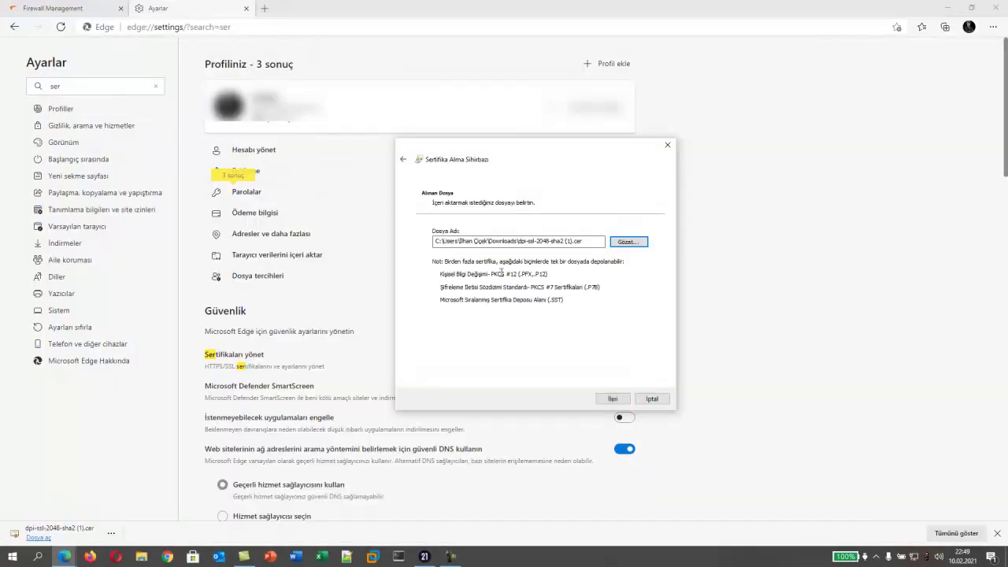
left_click(612, 399)
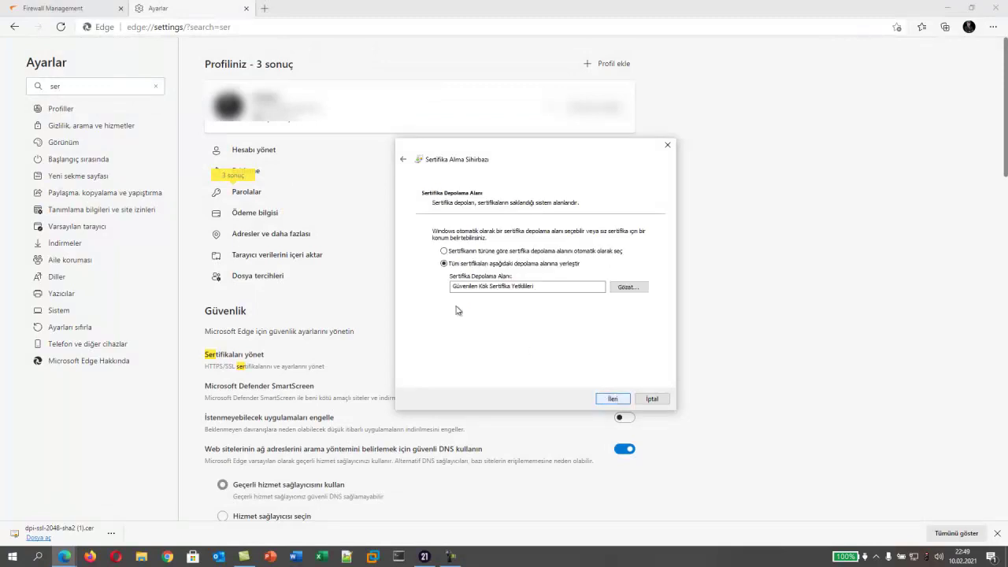
left_click(612, 399)
left_click(611, 399)
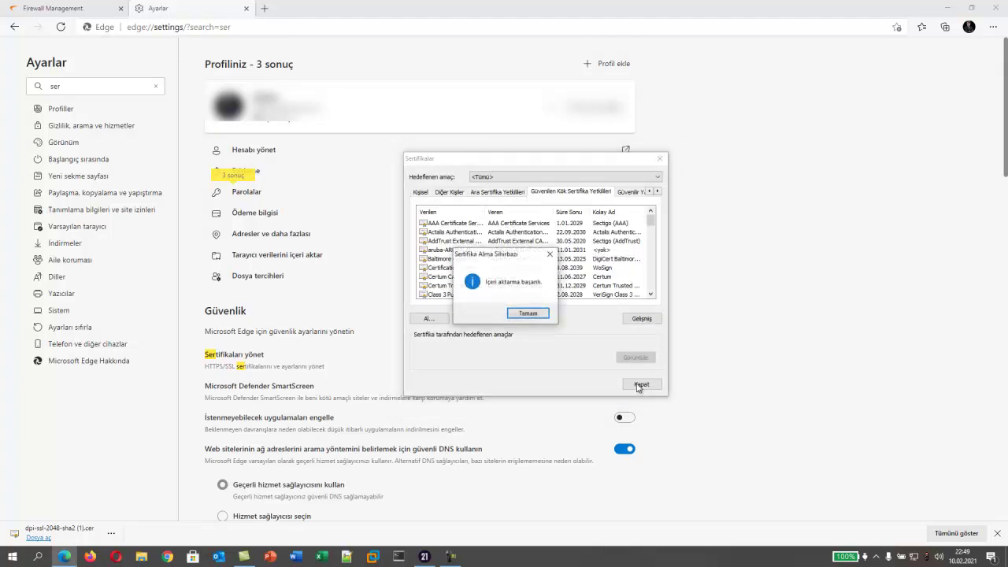
key("Return")
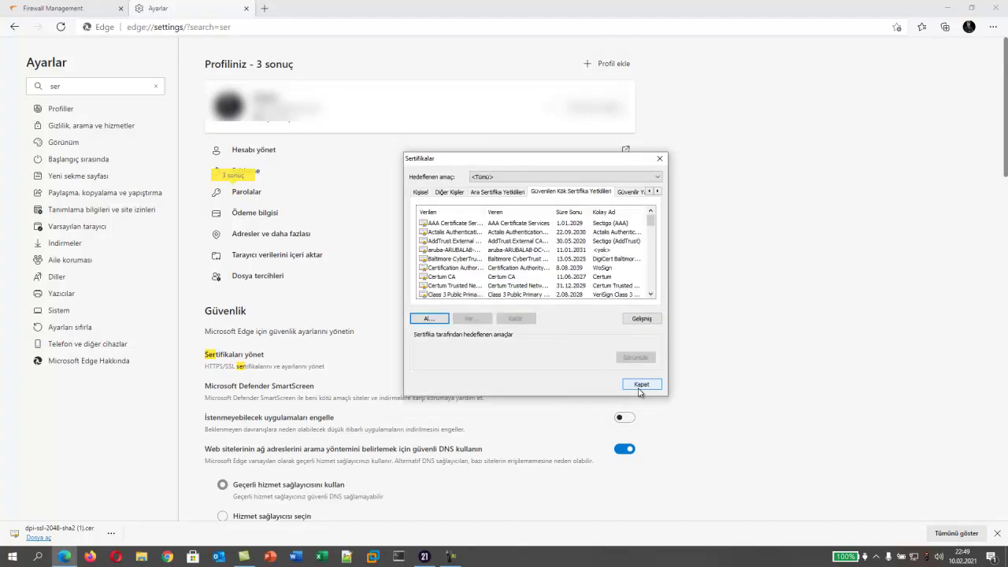
left_click(640, 387)
left_click(246, 8)
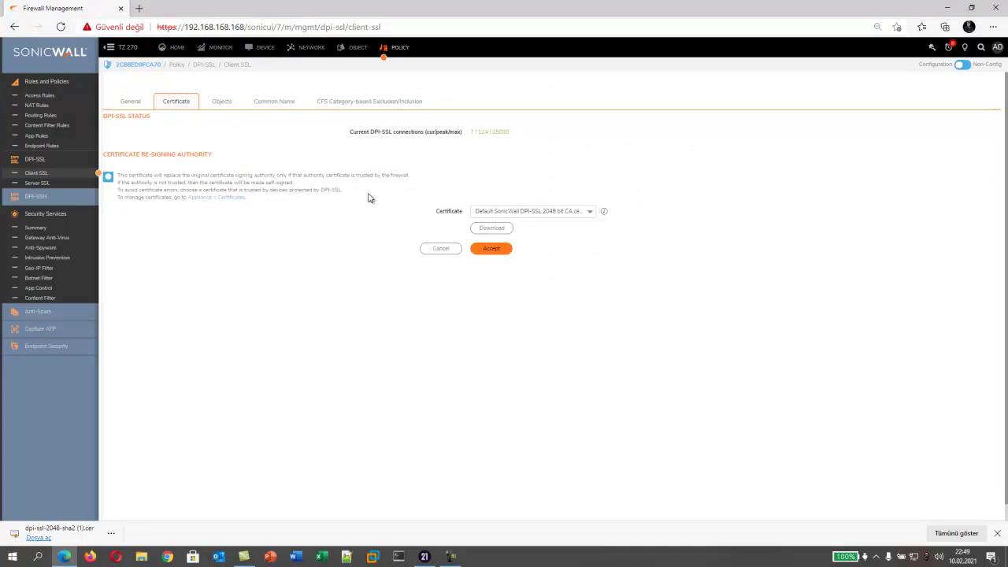
Return to the firewall's content filter rules, then switch to Chrome and load facebook.com to test the filtering.
left_click(59, 129)
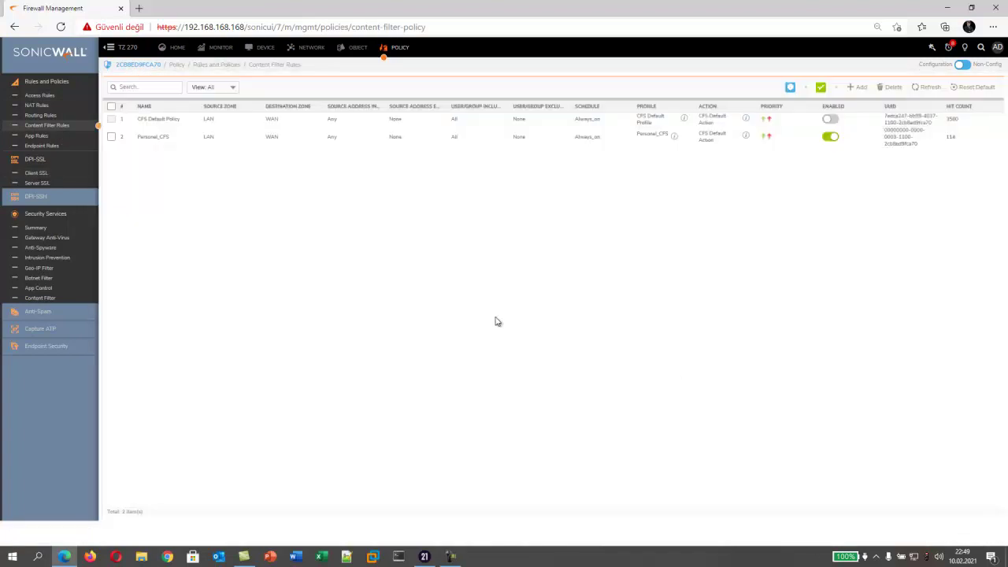
left_click(169, 558)
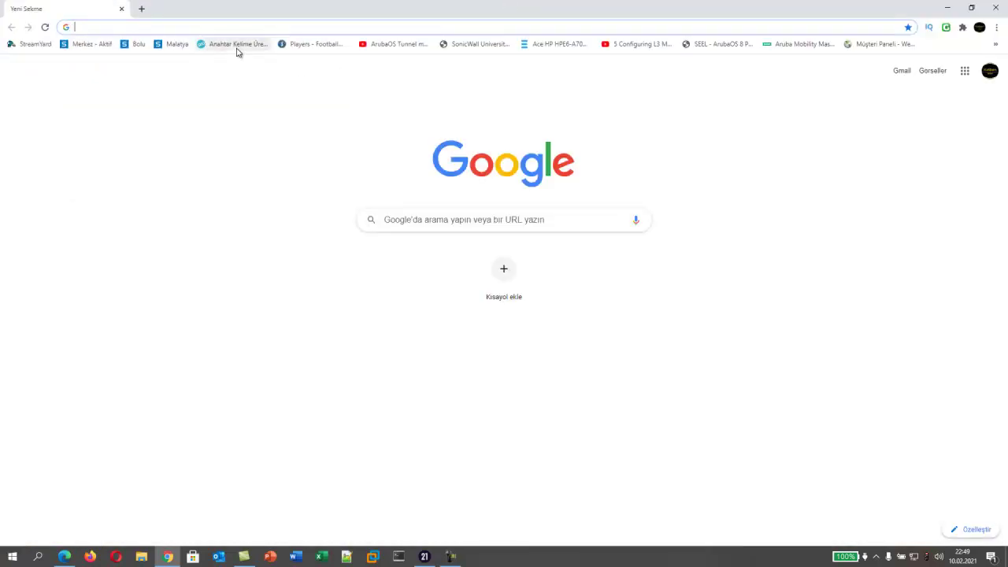
right_click(236, 47)
left_click(282, 162)
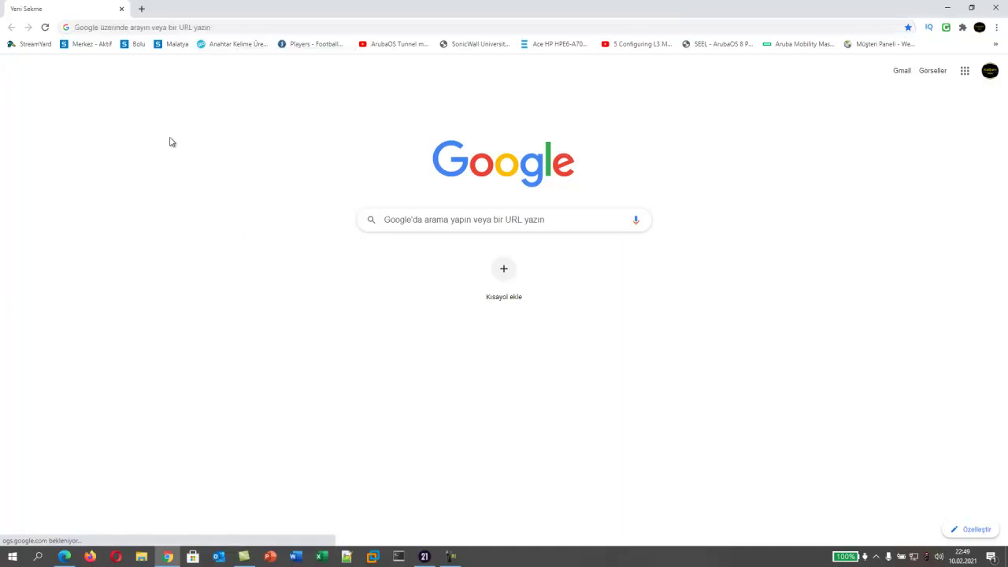
left_click(108, 28)
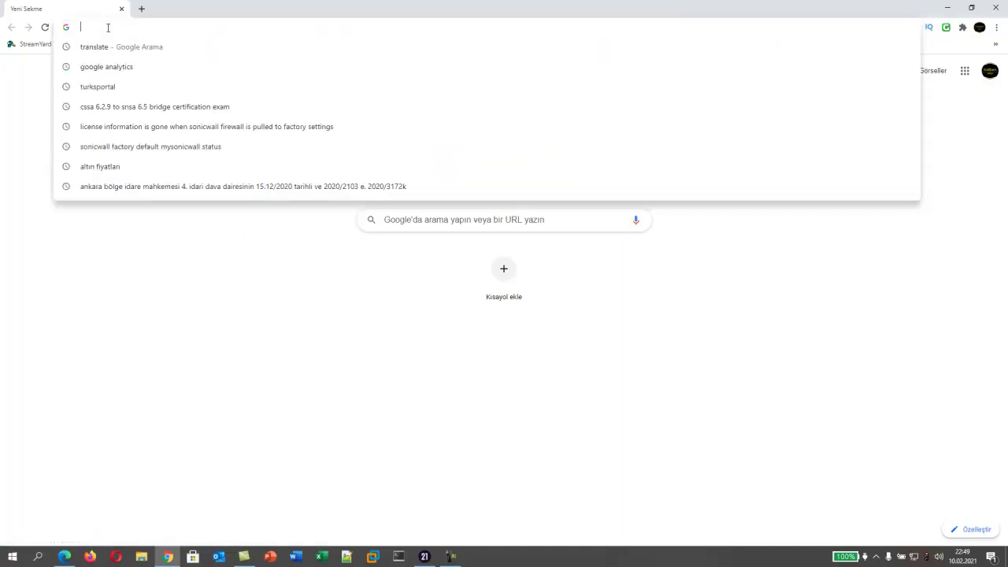
type("facebook.com")
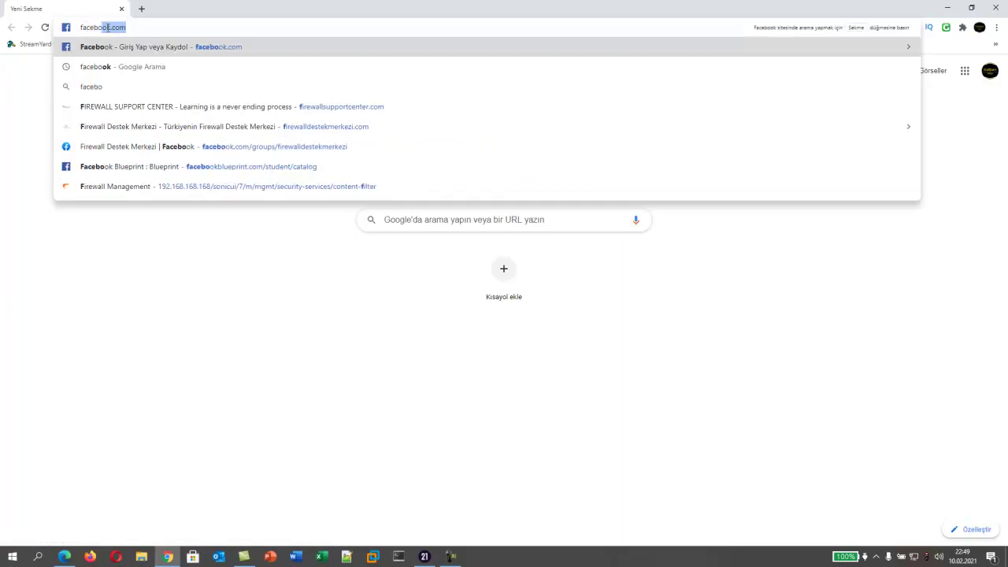
key("Return")
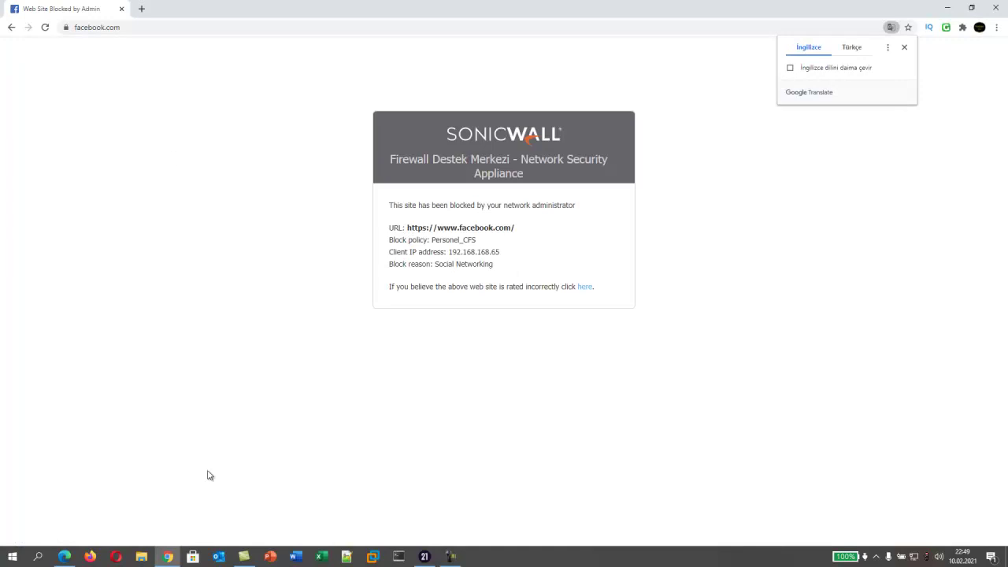
Dismiss the translation prompt, examine the block policy and URL on the block page, and return to the firewall management window.
left_click(904, 48)
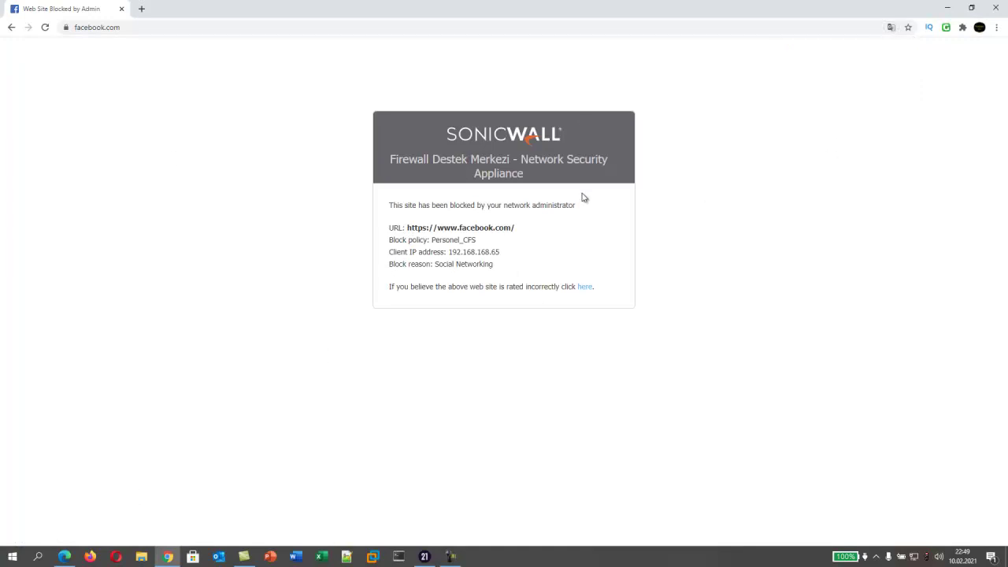
left_click_drag(387, 245, 485, 244)
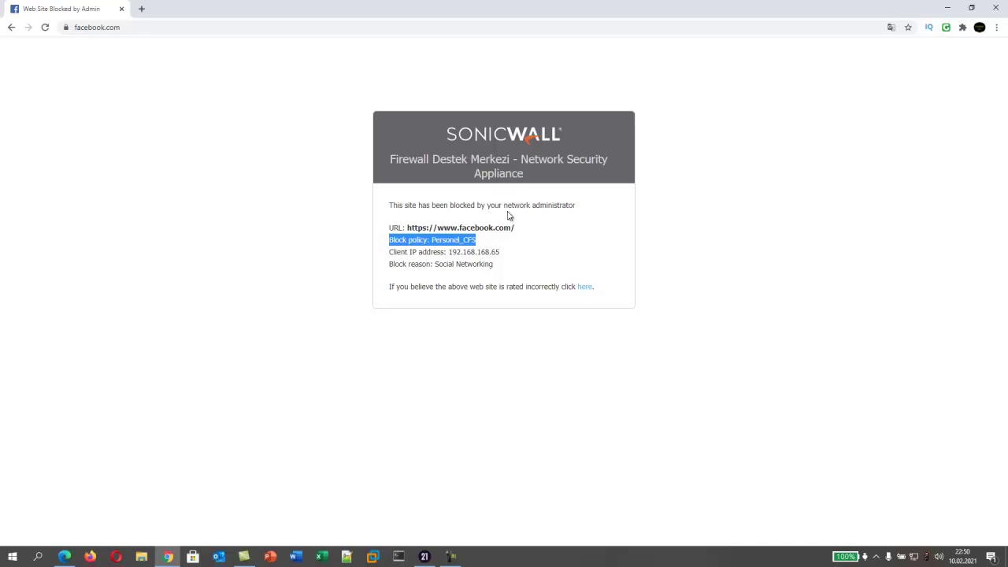
left_click_drag(529, 229, 393, 227)
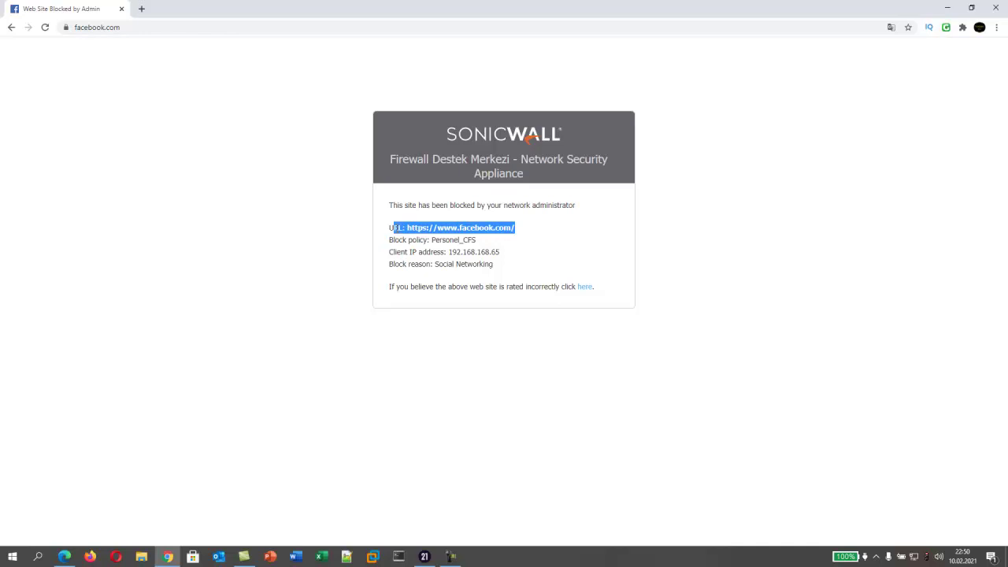
left_click(948, 9)
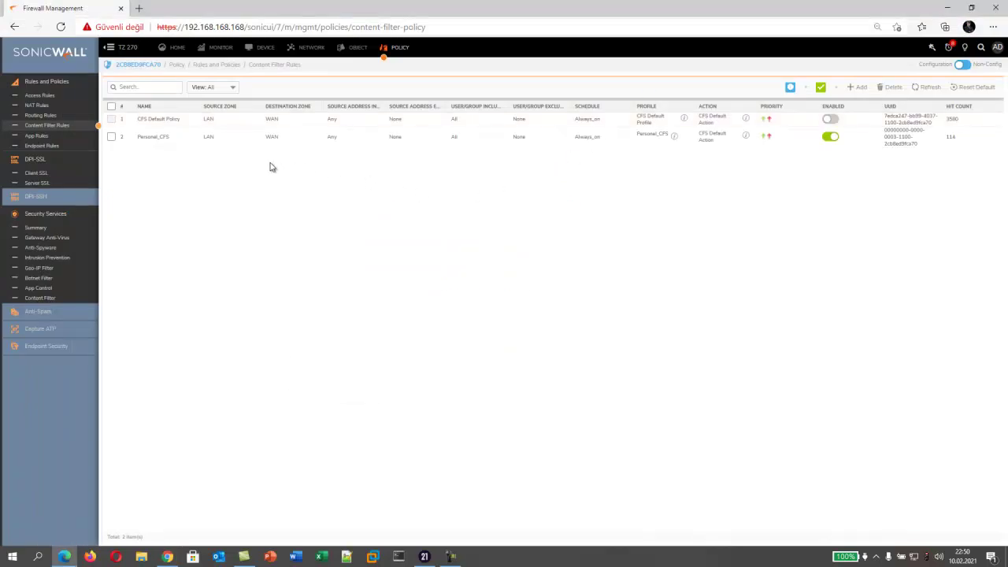
Set the 58. Social Networking category to Confirm in the Personel_CFS content filter profile object and save the profile.
left_click(347, 49)
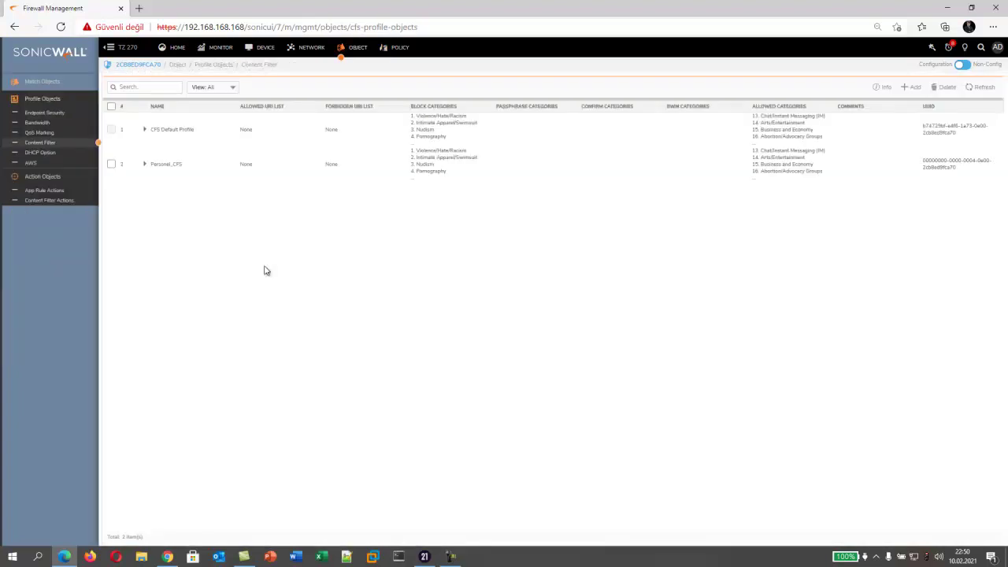
left_click(111, 164)
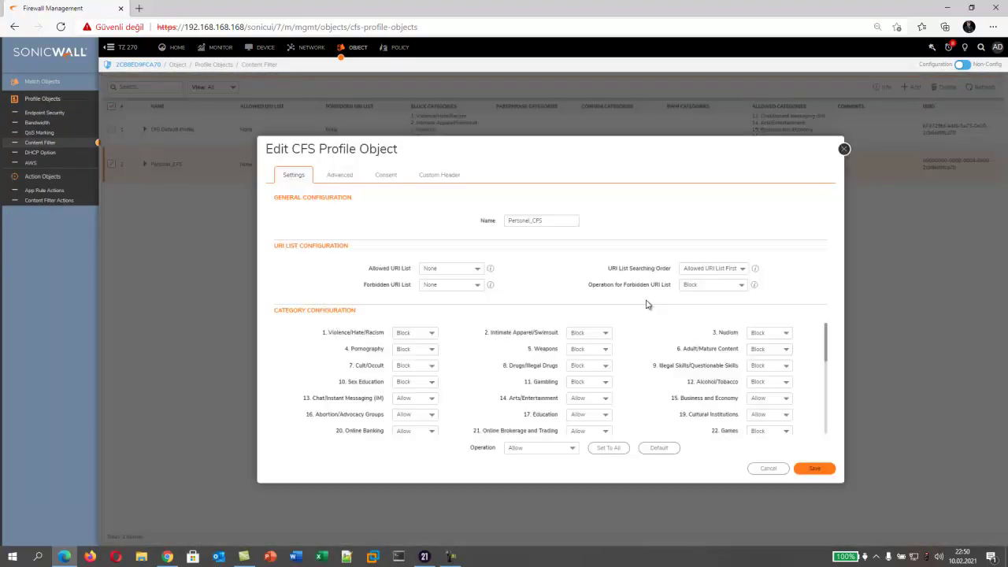
left_click_drag(827, 343, 826, 424)
left_click(784, 413)
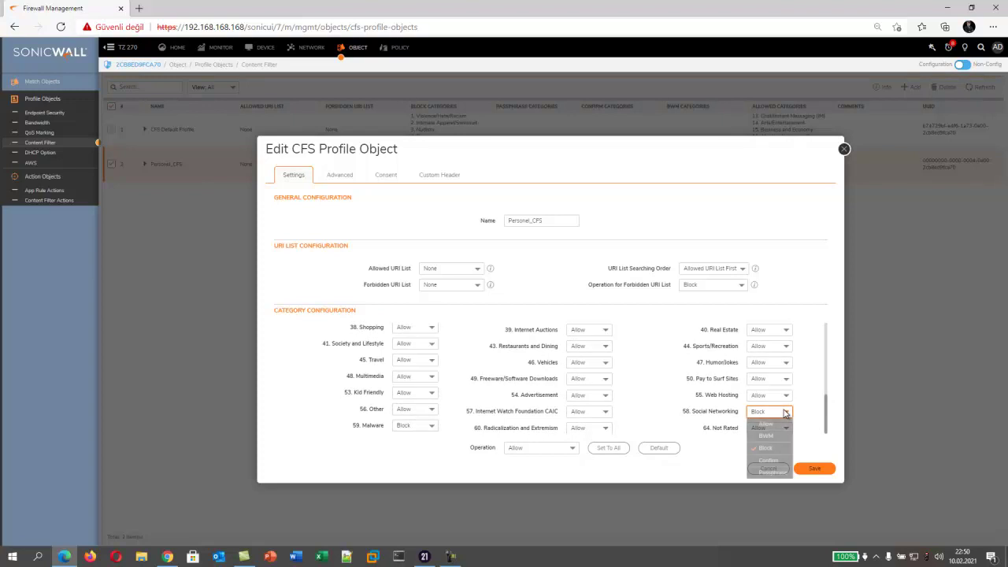
left_click(768, 461)
left_click(814, 470)
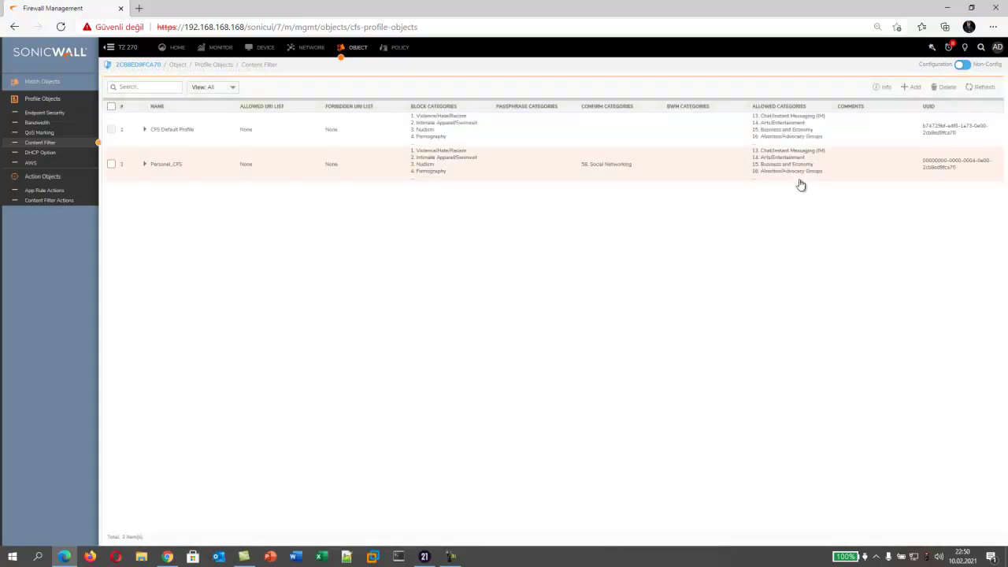
Switch to Chrome, reload facebook.com, check the active time on the confirmation page and continue to the site.
left_click(946, 10)
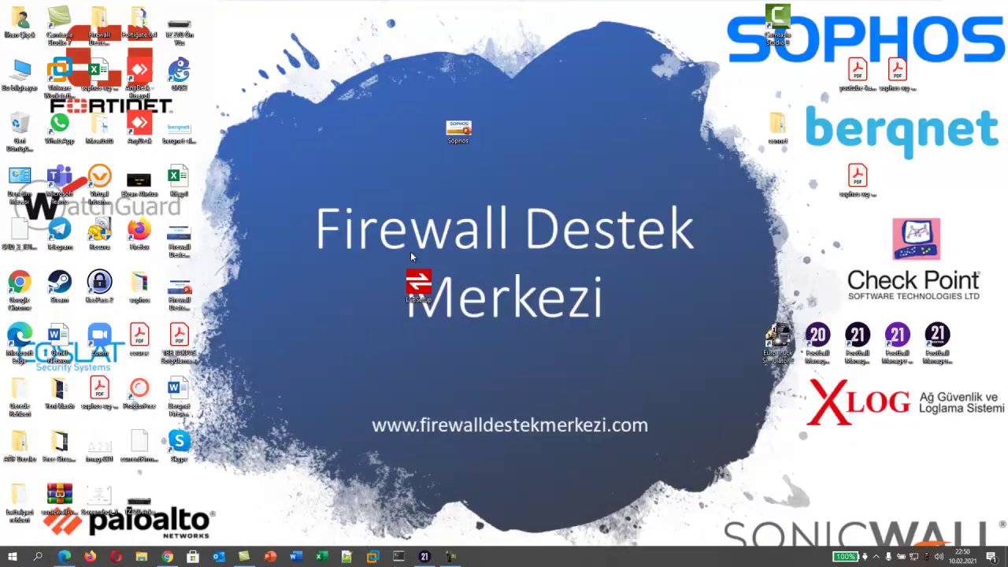
left_click(168, 557)
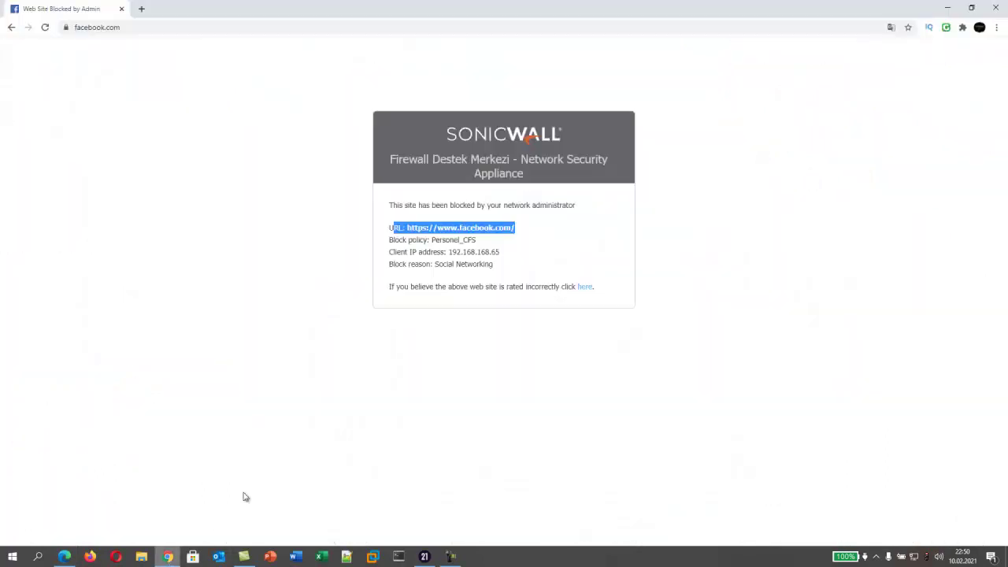
left_click(303, 230)
left_click(45, 28)
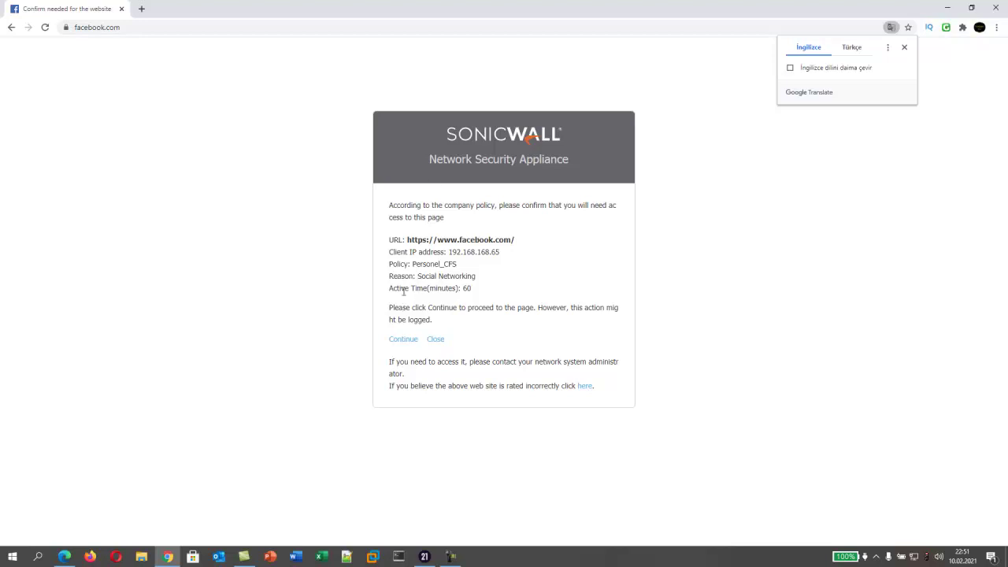
left_click_drag(389, 289, 485, 293)
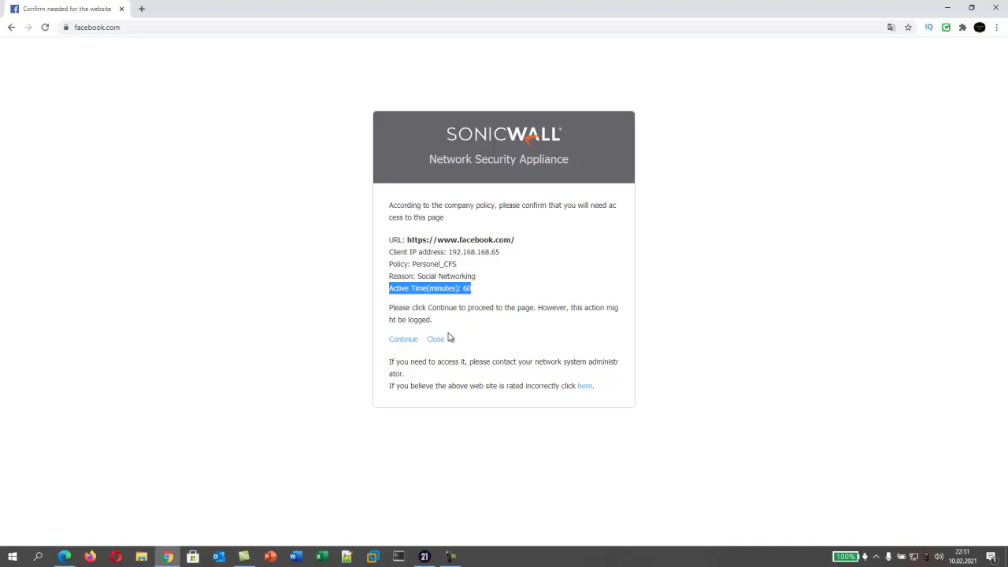
left_click(400, 343)
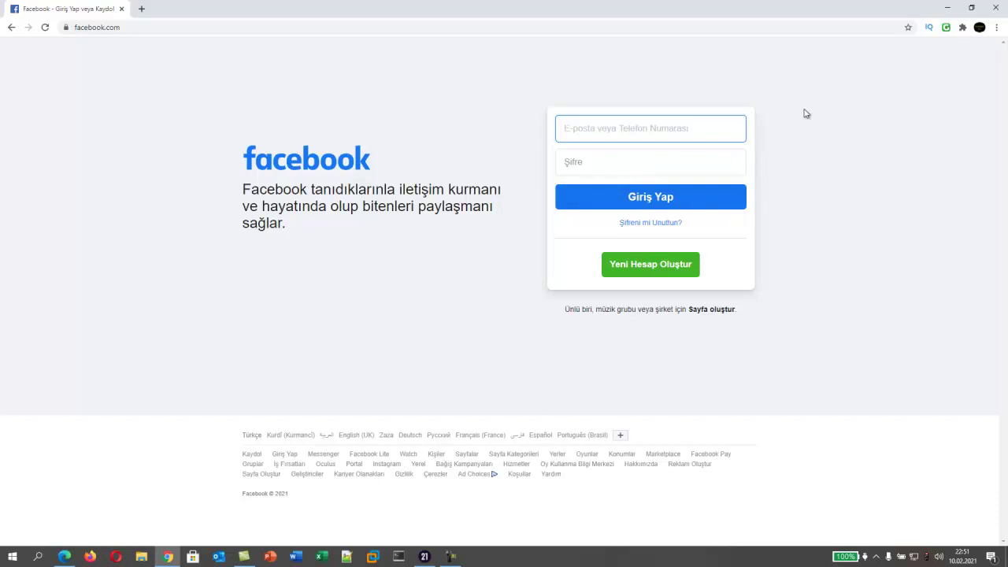
Close Chrome, return to the firewall management window and open the content filter rules.
left_click(997, 10)
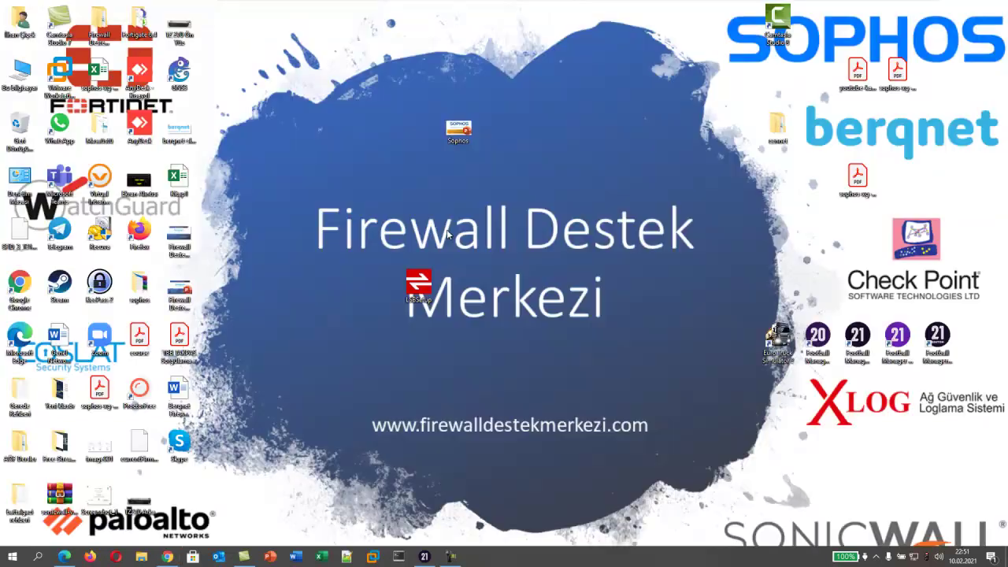
left_click(65, 556)
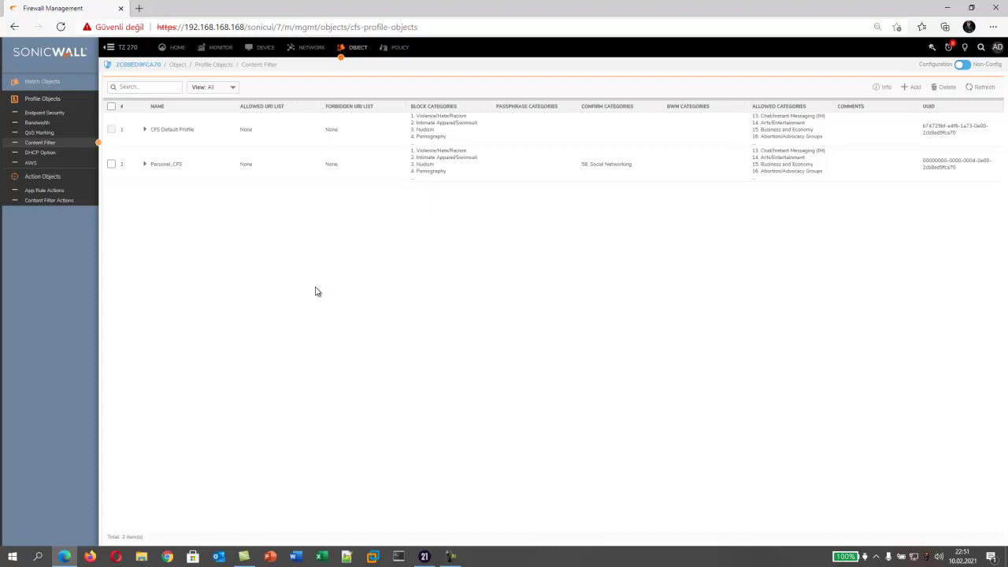
left_click(402, 50)
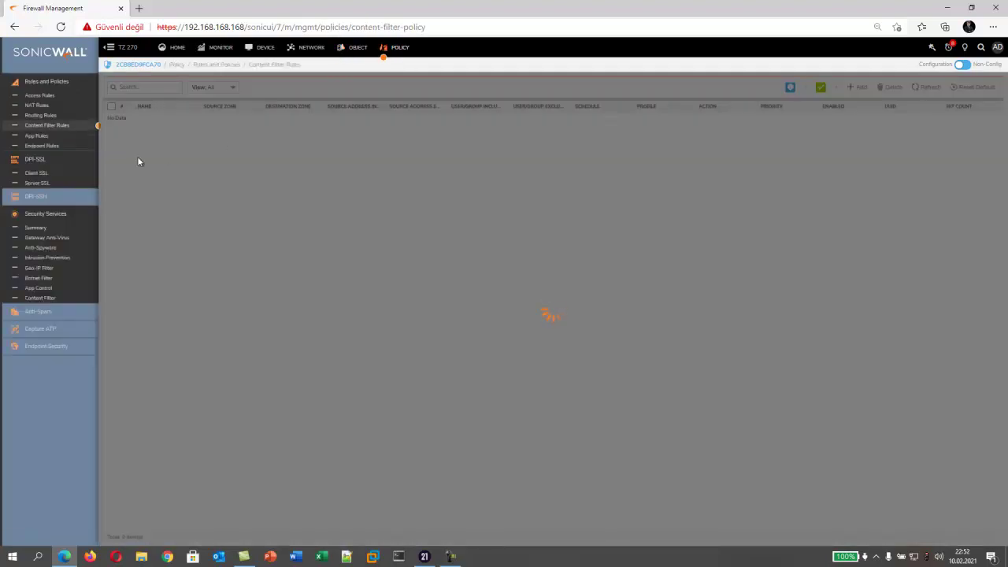